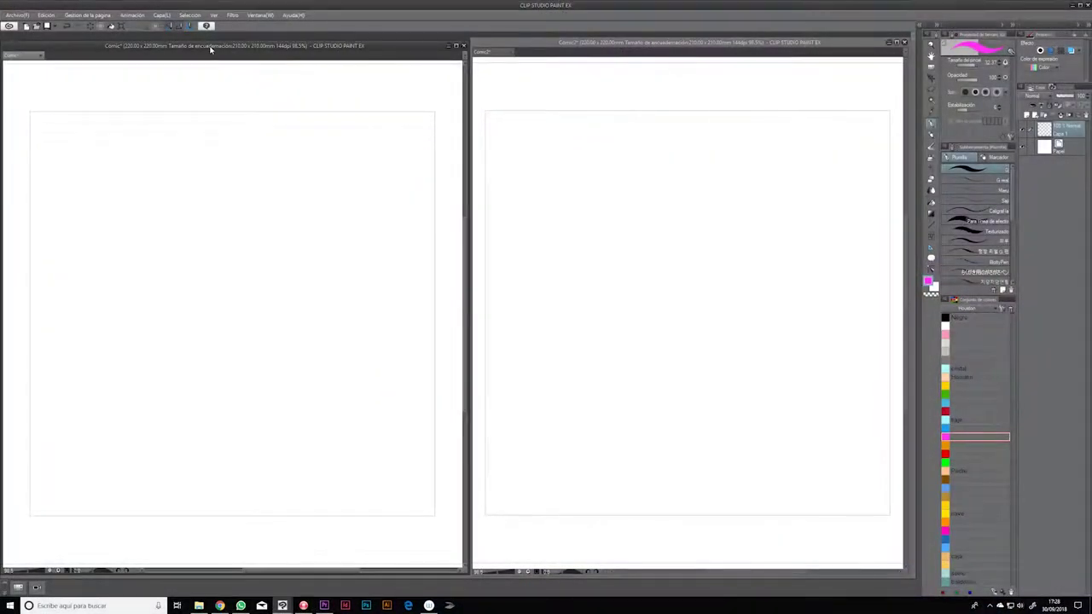
Keep sRGB as the colour profile preview setting and confirm it
{"action": "left_click", "coordinate": [214, 15]}
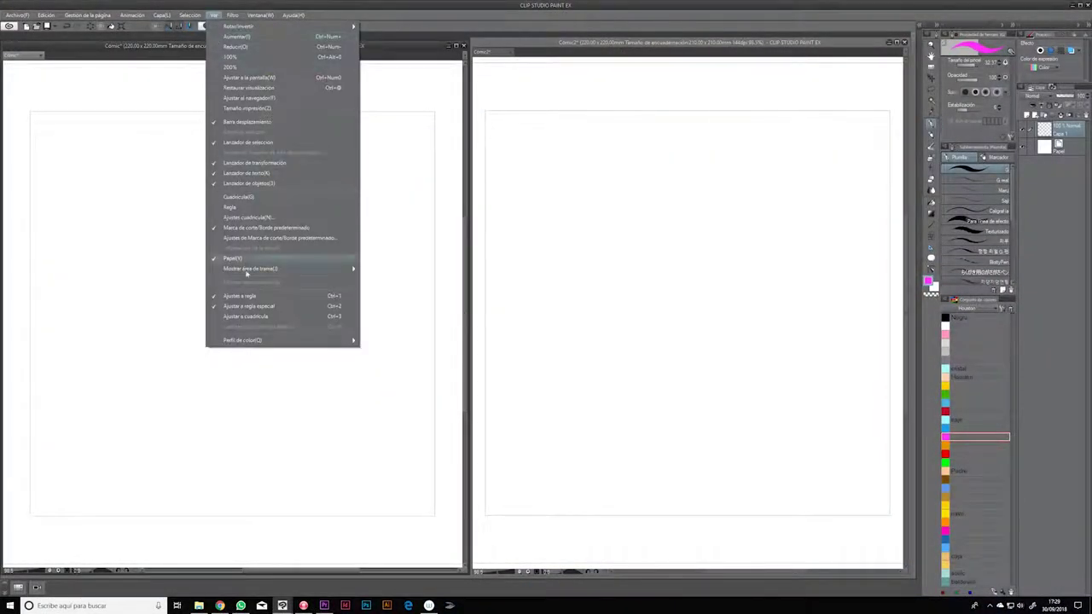
{"action": "mouse_move", "coordinate": [256, 340]}
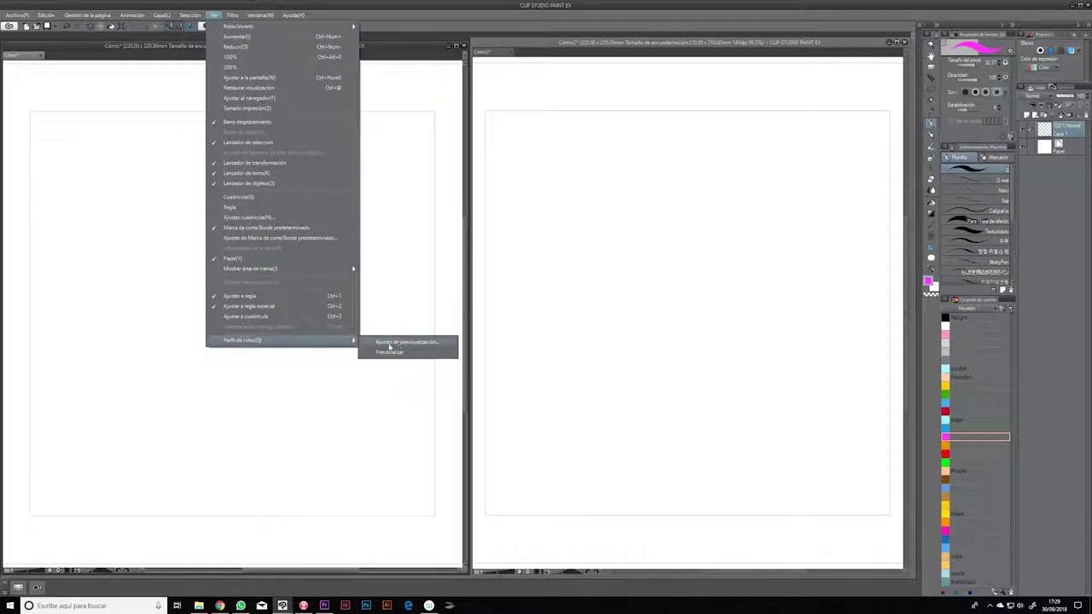
{"action": "left_click", "coordinate": [428, 343]}
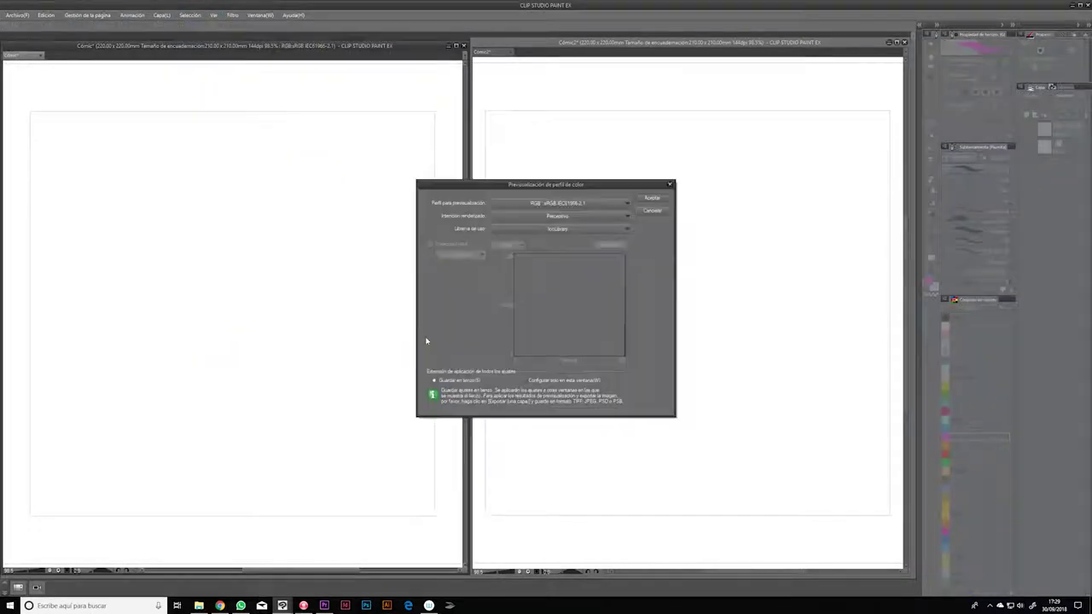
{"action": "left_click", "coordinate": [622, 118]}
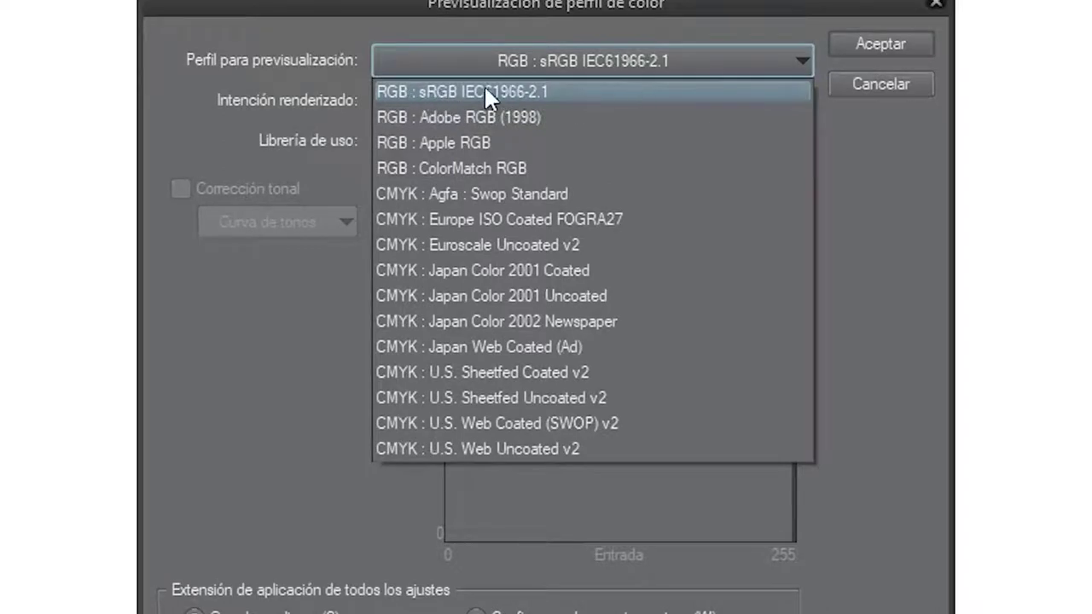
{"action": "left_click", "coordinate": [753, 65]}
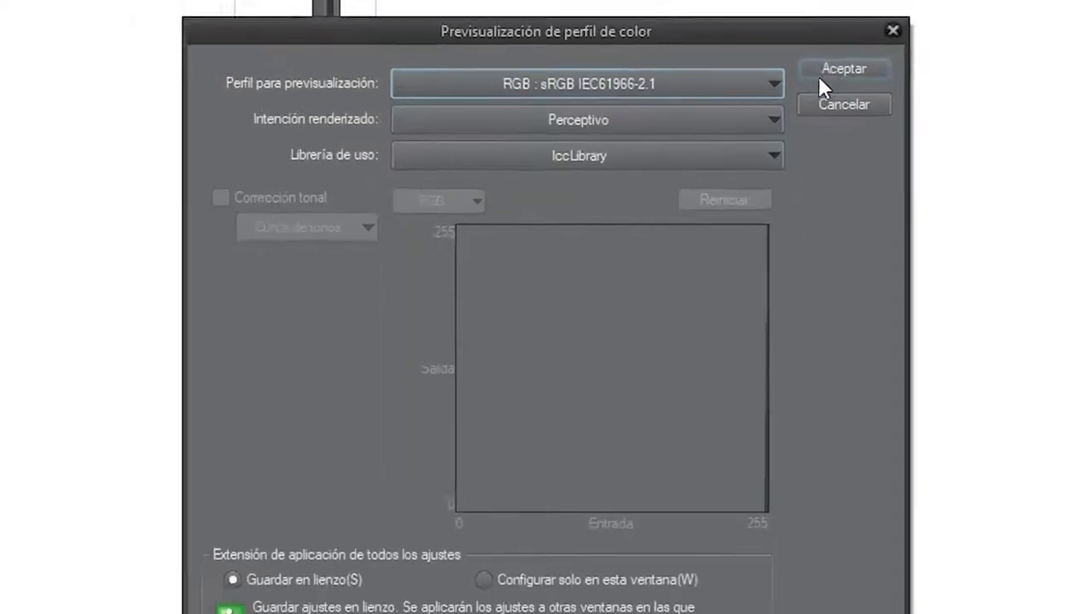
{"action": "left_click", "coordinate": [880, 43]}
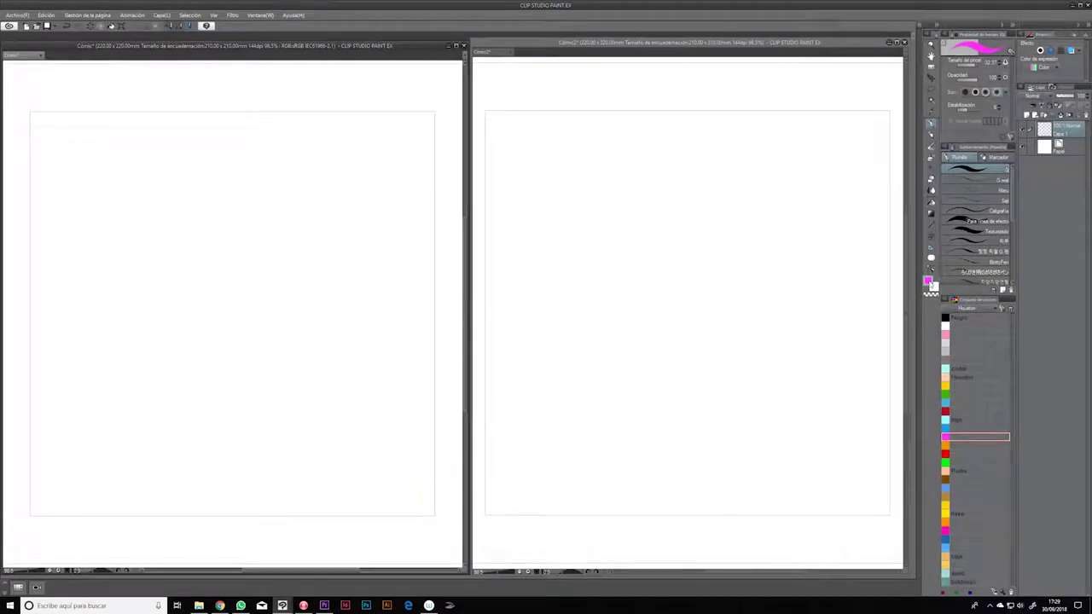
Paint a thick magenta diagonal stroke on both the Comic and Comic2 canvases
{"action": "left_click", "coordinate": [928, 282]}
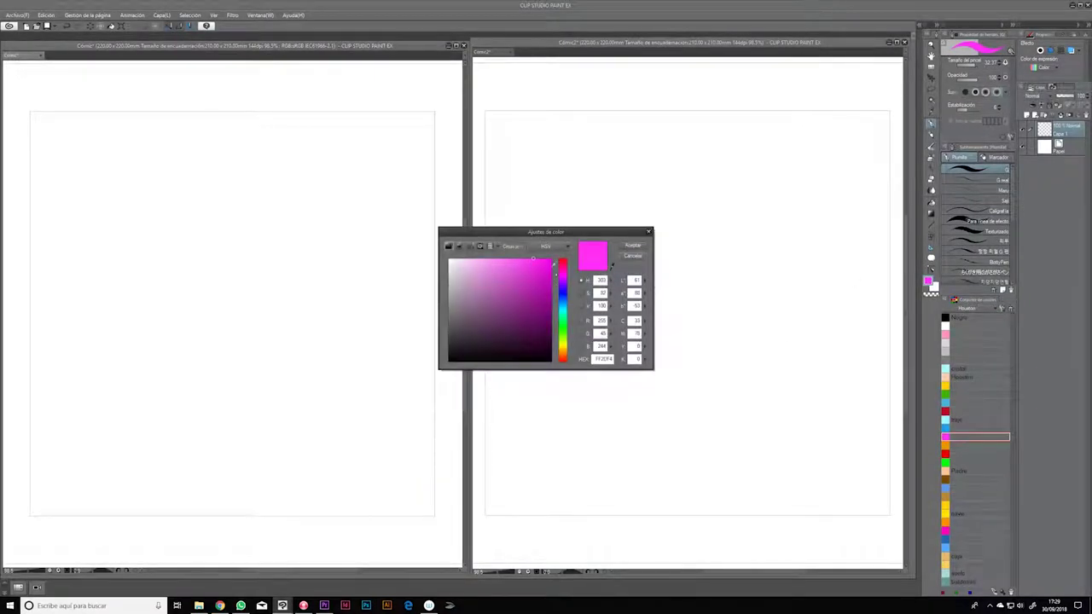
{"action": "left_click", "coordinate": [633, 247]}
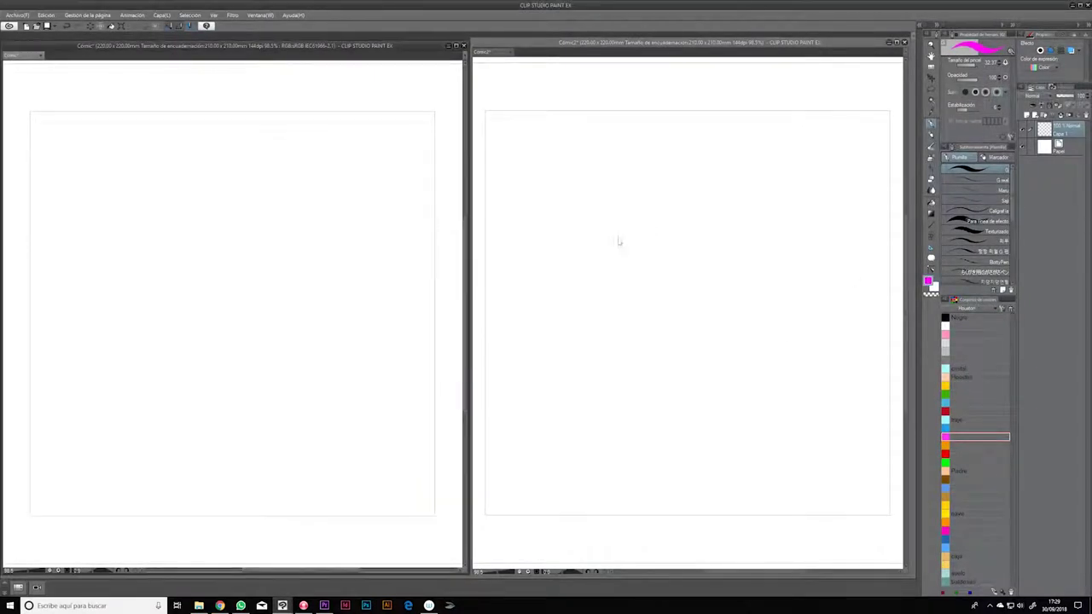
{"action": "left_click_drag", "start_coordinate": [350, 135], "coordinate": [136, 426]}
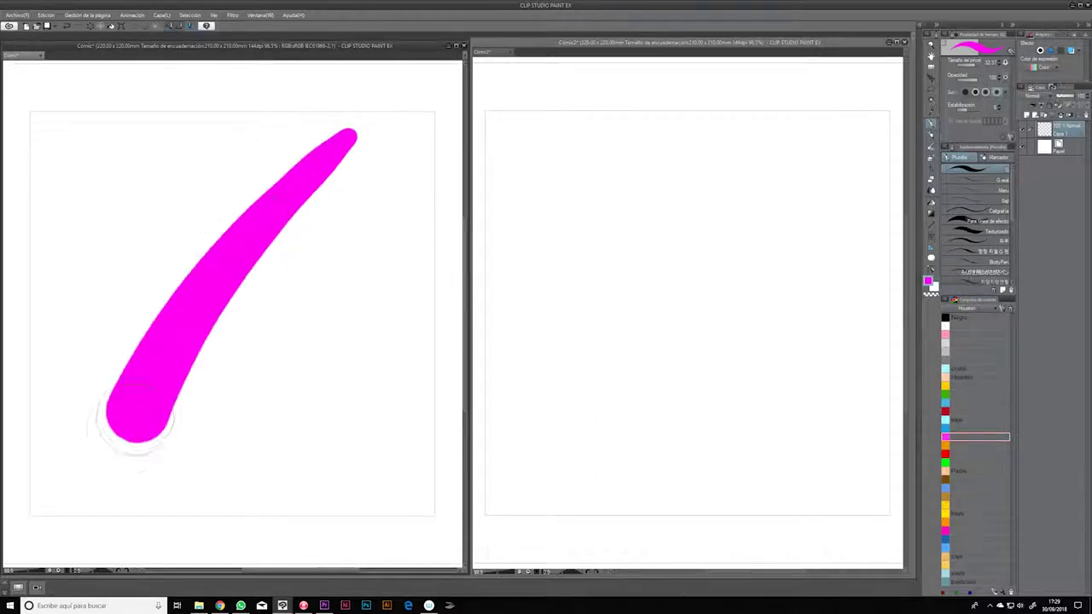
{"action": "left_click", "coordinate": [567, 43]}
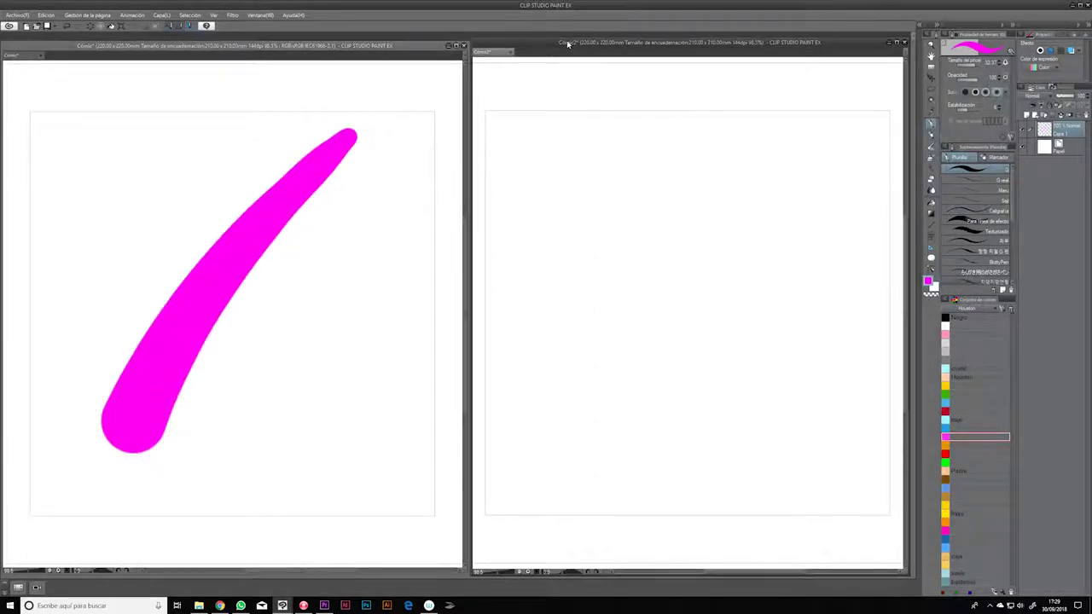
{"action": "mouse_move", "coordinate": [814, 164]}
{"action": "left_mouse_down"}
{"action": "mouse_move", "coordinate": [730, 231]}
{"action": "mouse_move", "coordinate": [580, 431]}
{"action": "left_mouse_up"}
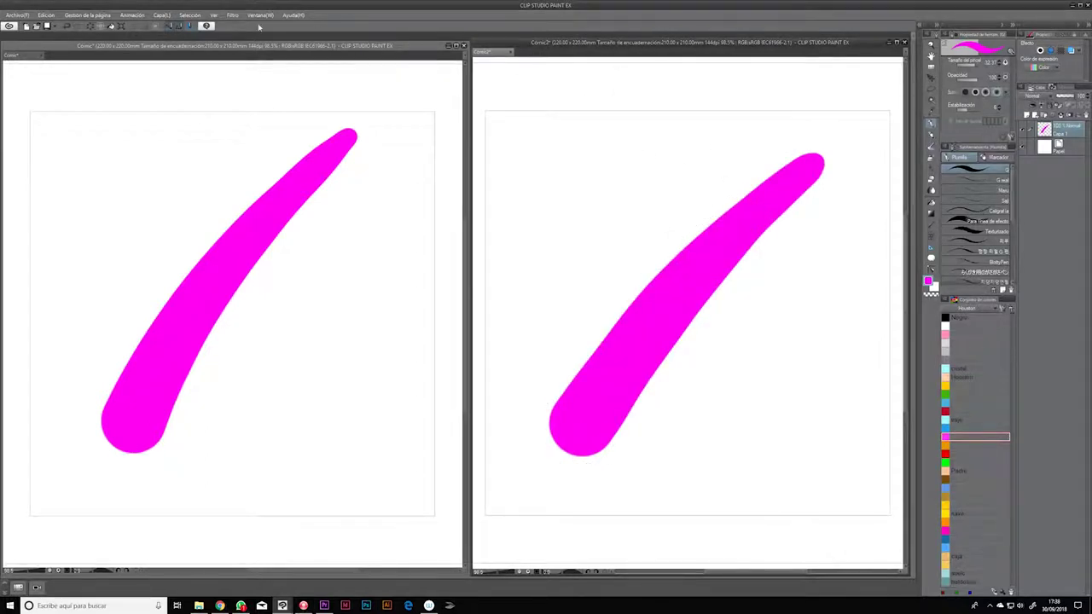
Set Comic2's preview profile to CMYK : Europe ISO Coated FOGRA27
{"action": "left_click", "coordinate": [215, 15]}
{"action": "mouse_move", "coordinate": [243, 341]}
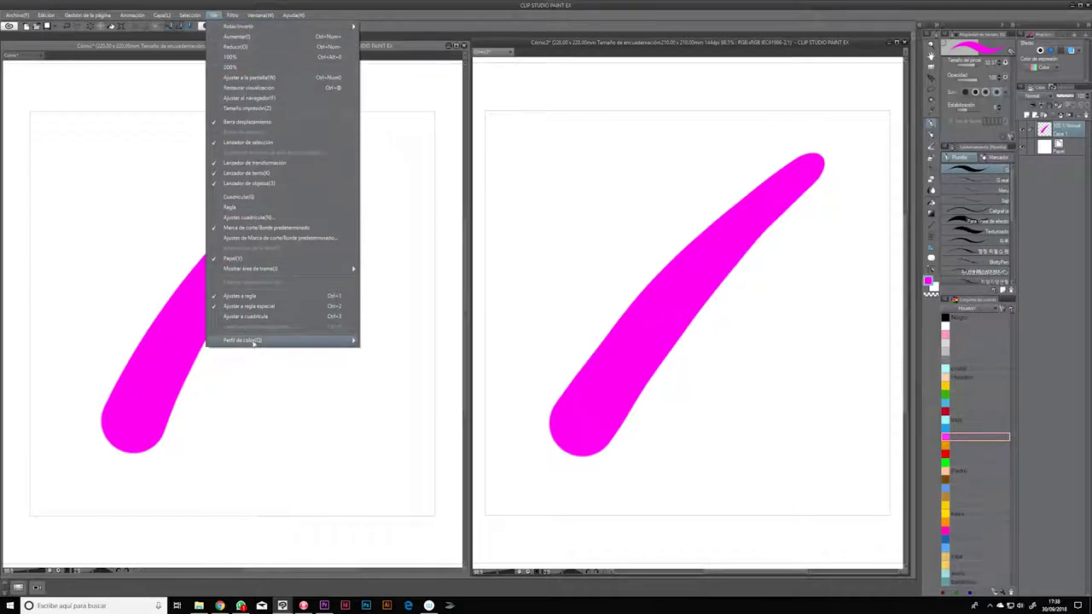
{"action": "left_click", "coordinate": [406, 342]}
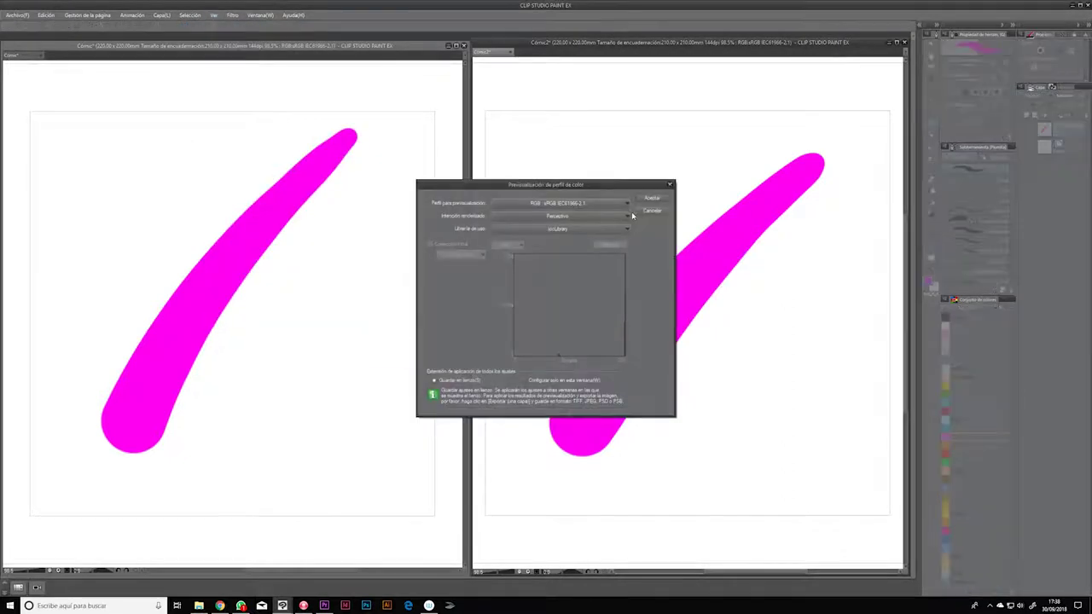
{"action": "left_click_drag", "start_coordinate": [623, 195], "coordinate": [562, 8]}
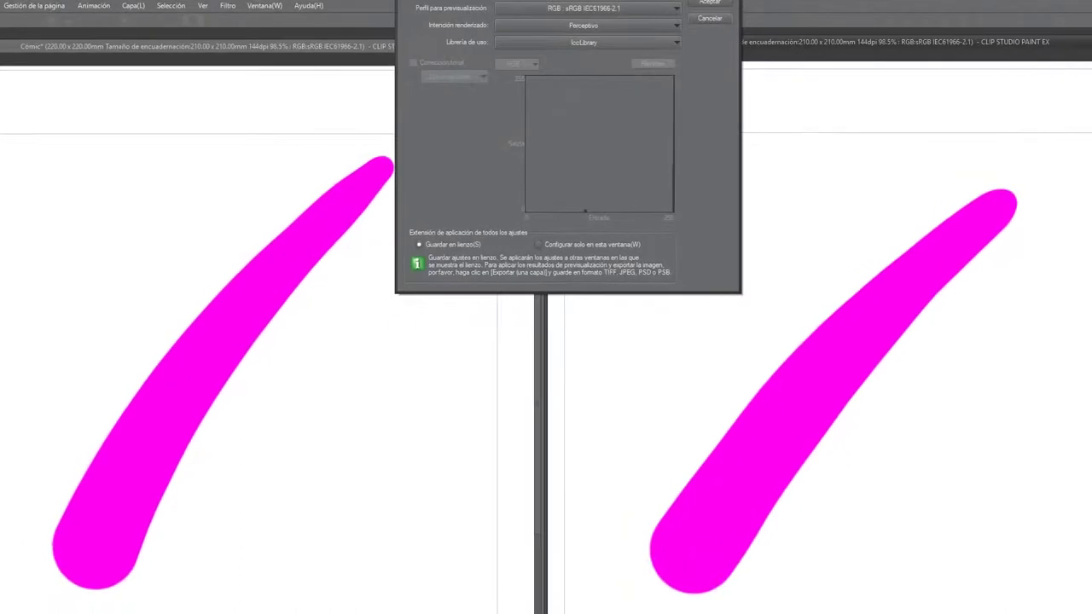
{"action": "left_click", "coordinate": [676, 19]}
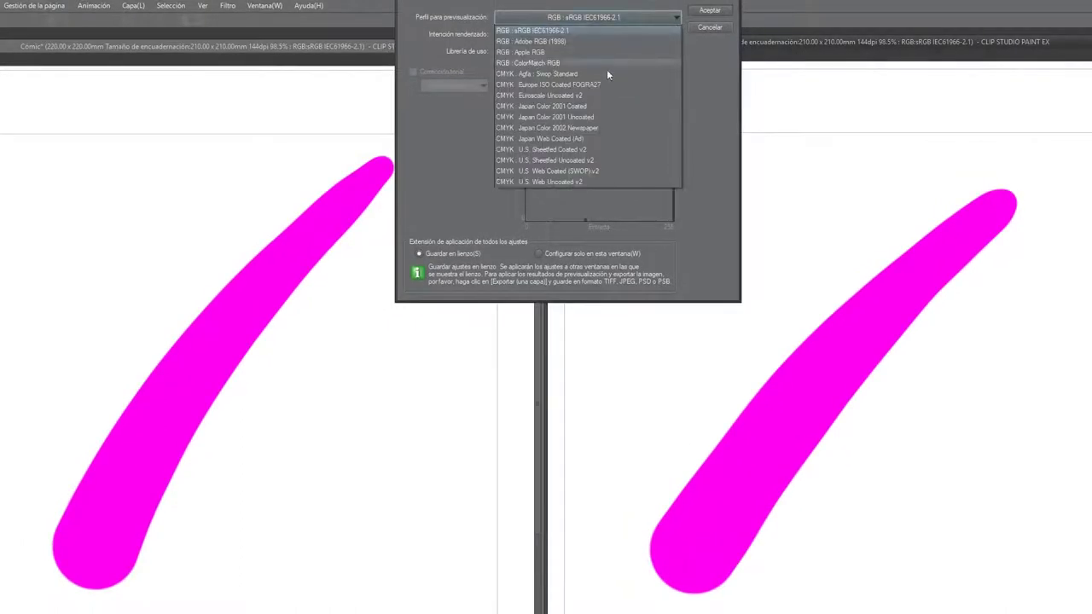
{"action": "left_click", "coordinate": [580, 84]}
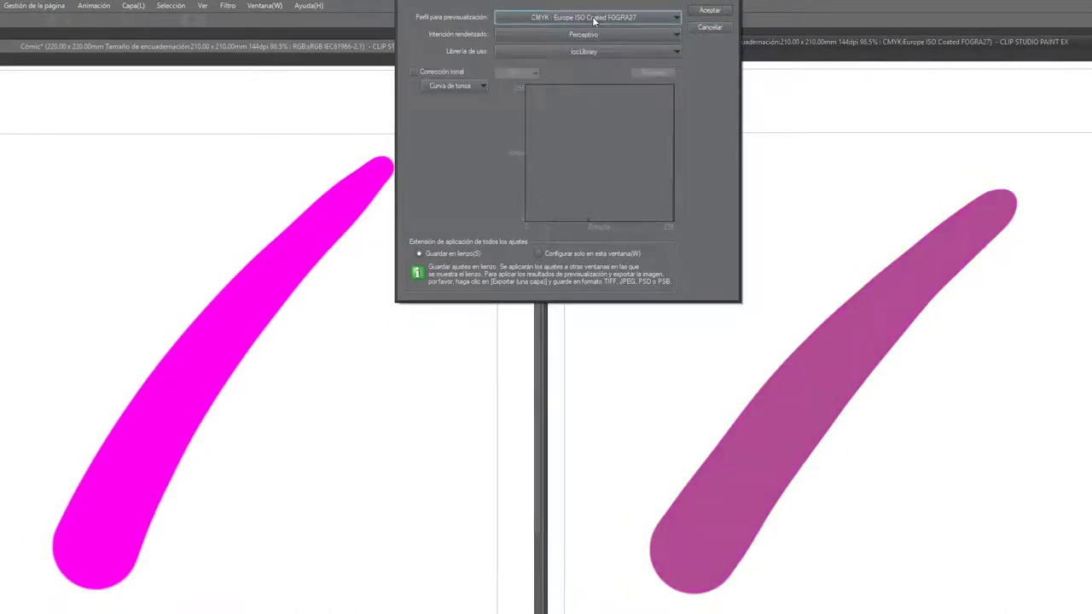
{"action": "left_click", "coordinate": [712, 11]}
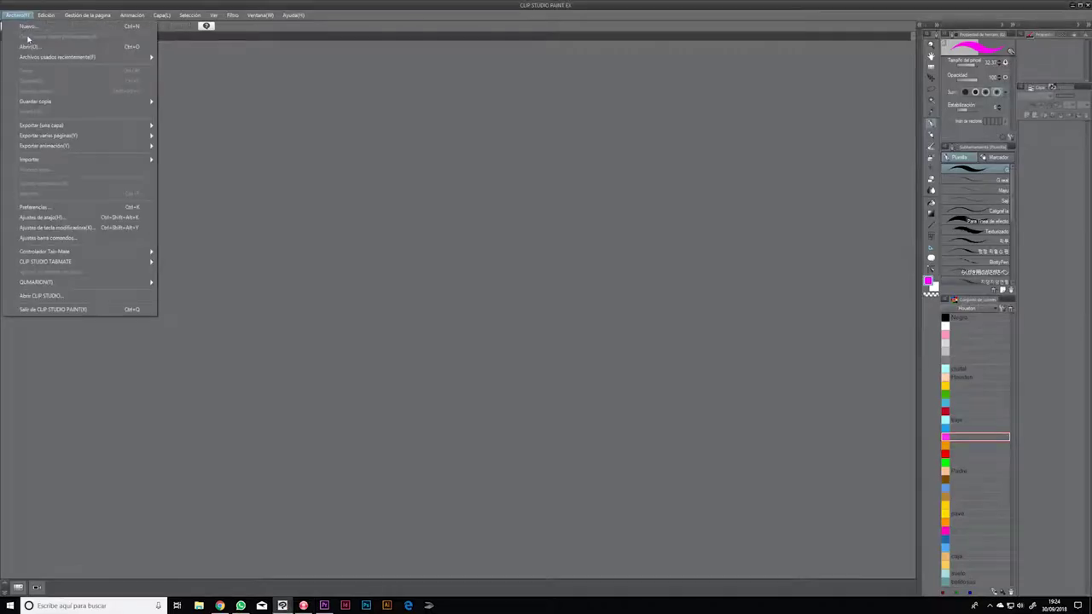
Open the 'El niño que no creía en los Reyes Magos' illustration
{"action": "left_click", "coordinate": [29, 46]}
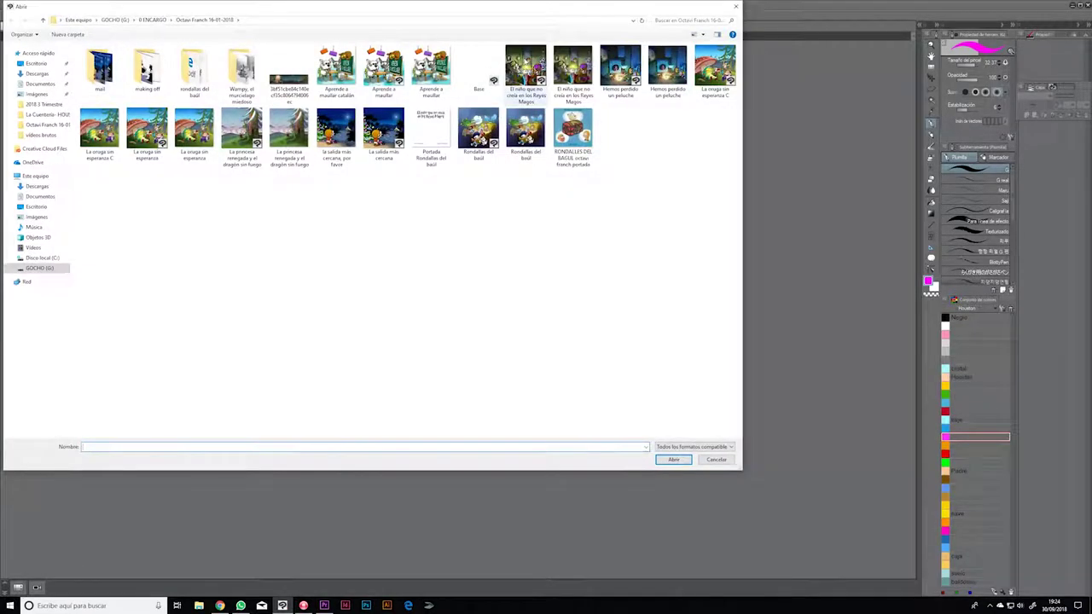
{"action": "double_click", "coordinate": [526, 64]}
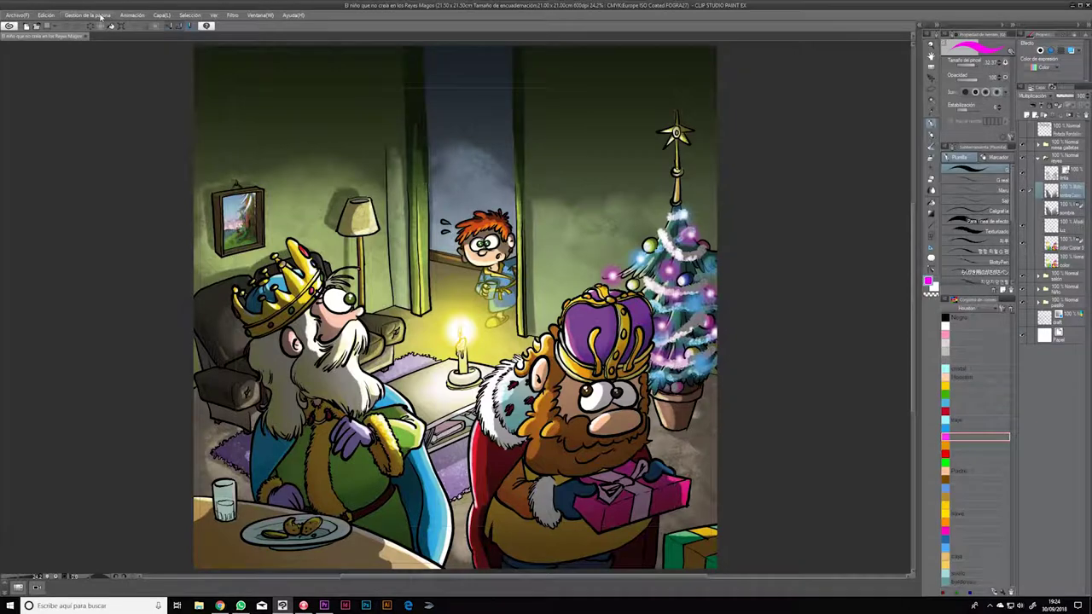
{"action": "left_click", "coordinate": [47, 17]}
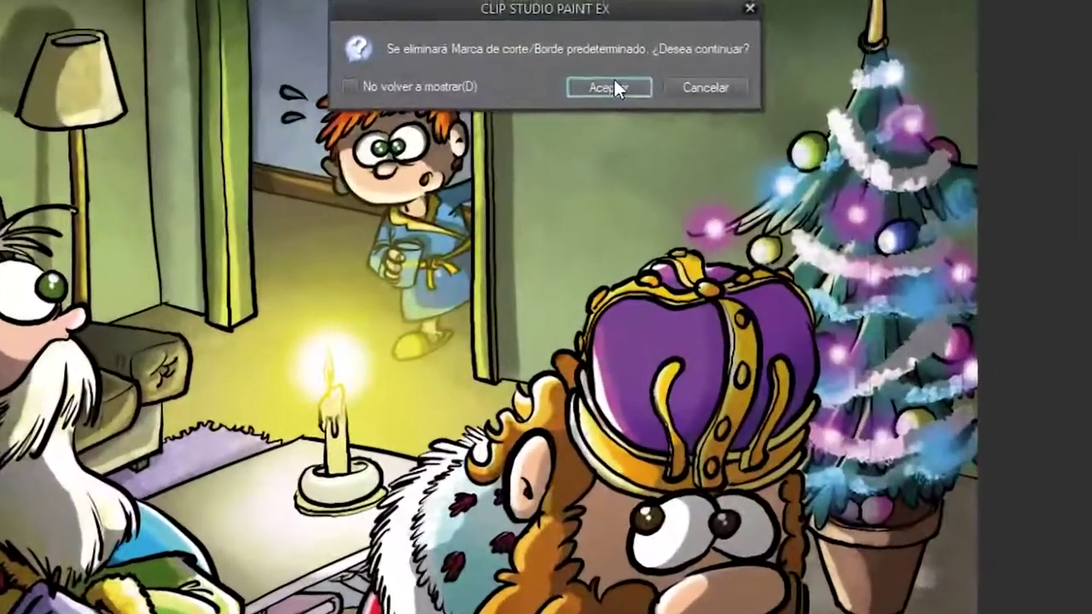
{"action": "left_click", "coordinate": [615, 85]}
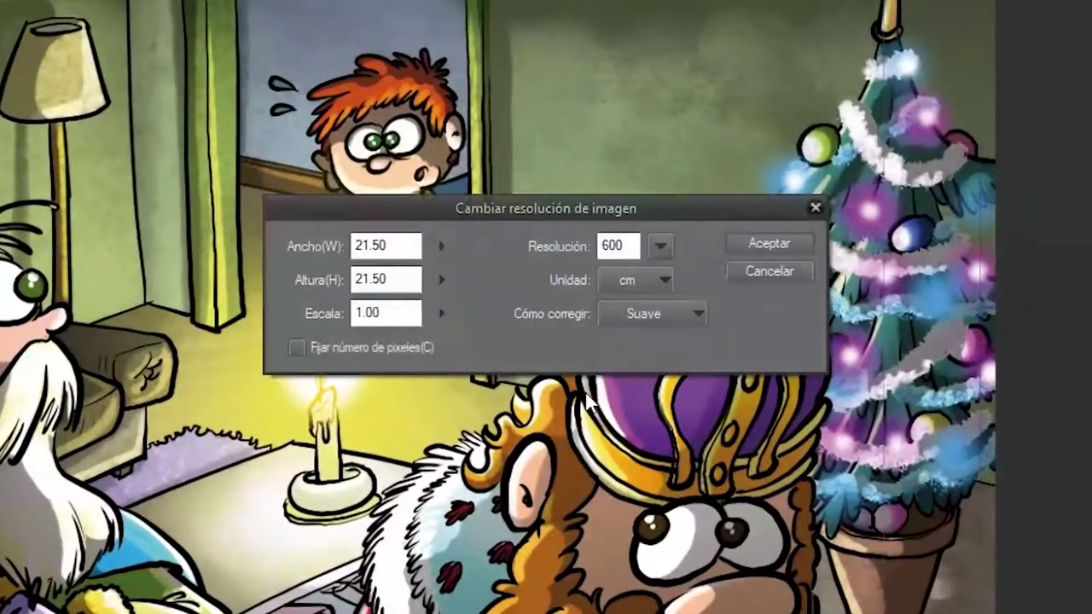
Check the image size in px is 5079 square at 600 ppp, without changing it
{"action": "left_click", "coordinate": [636, 280]}
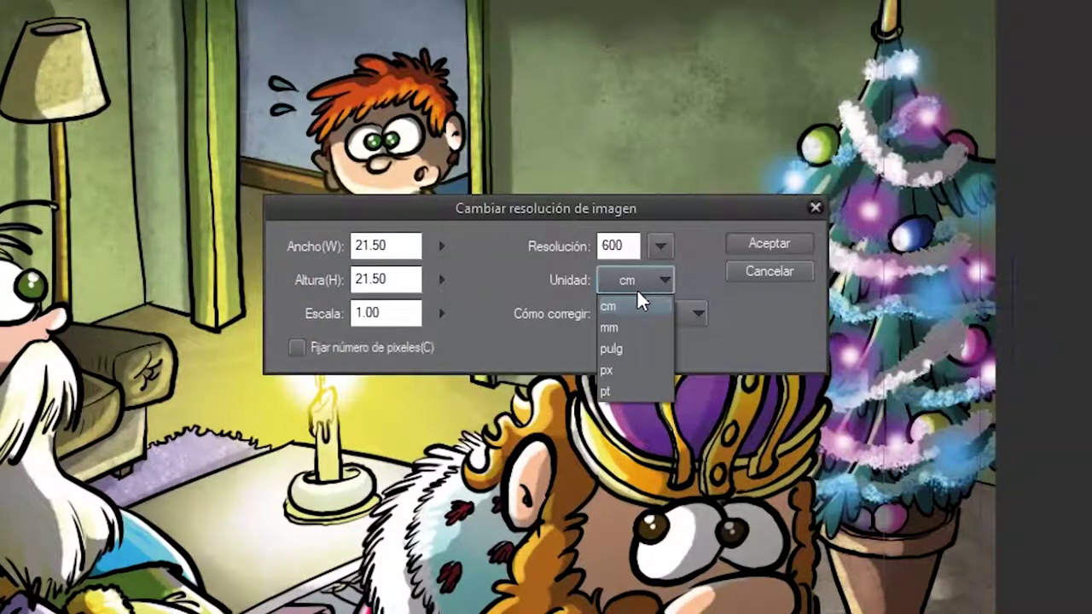
{"action": "left_click", "coordinate": [613, 370]}
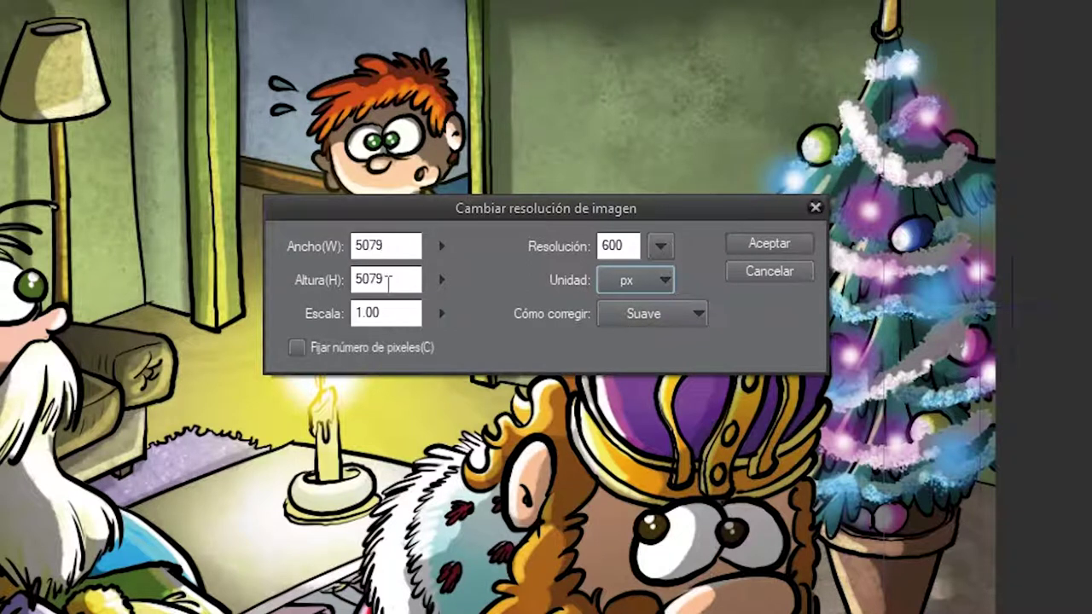
{"action": "left_click", "coordinate": [660, 246]}
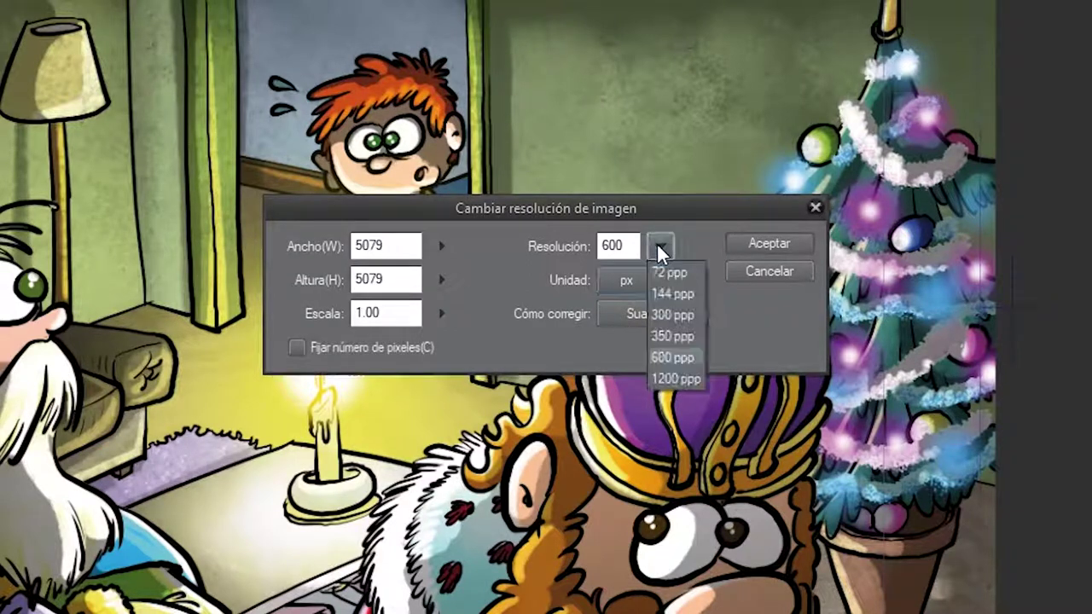
{"action": "left_click", "coordinate": [765, 270]}
{"action": "left_click", "coordinate": [769, 271]}
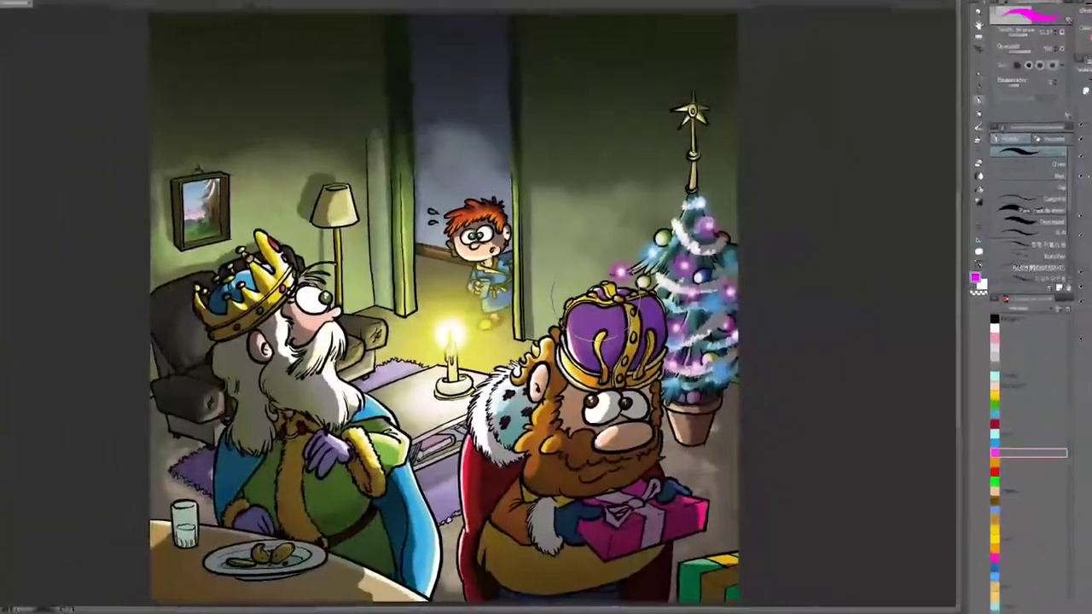
Fit the whole Christmas kings illustration to the window, with the Move layer tool selected
{"action": "scroll", "coordinate": [451, 309], "scroll_direction": "up", "scroll_amount": 1}
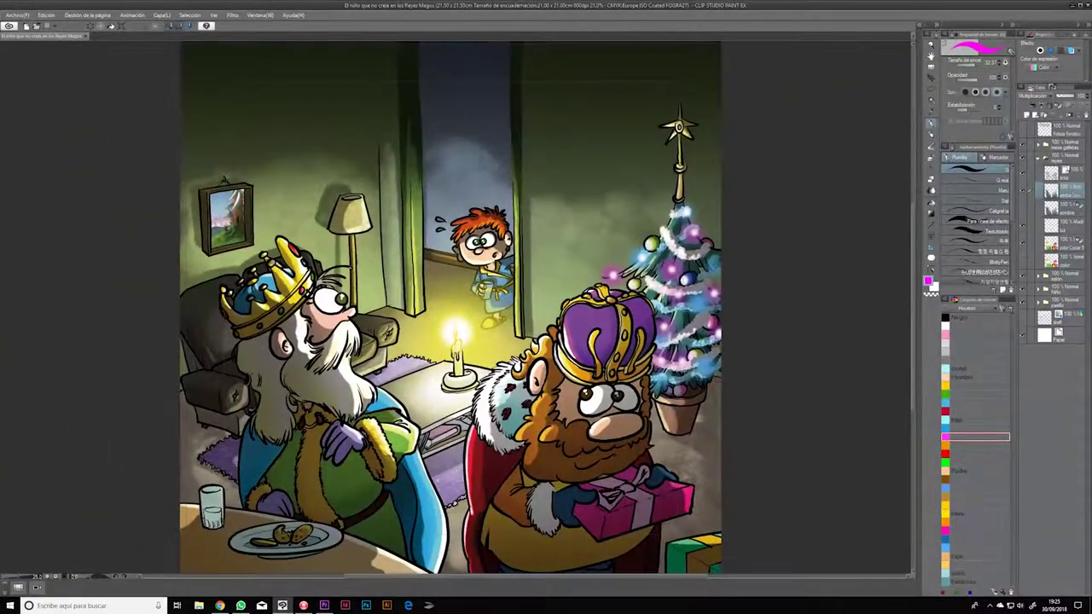
{"action": "scroll", "coordinate": [589, 298], "scroll_direction": "up", "scroll_amount": 2}
{"action": "scroll", "coordinate": [588, 298], "scroll_direction": "up", "scroll_amount": 5}
{"action": "scroll", "coordinate": [588, 298], "scroll_direction": "up", "scroll_amount": 3}
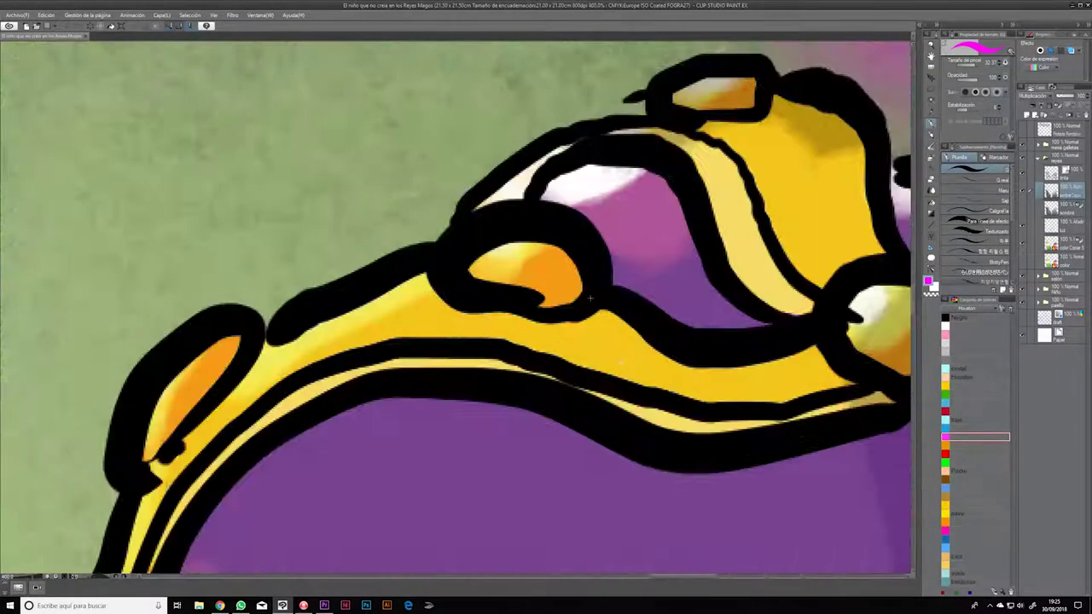
{"action": "scroll", "coordinate": [588, 297], "scroll_direction": "up", "scroll_amount": 2}
{"action": "scroll", "coordinate": [589, 298], "scroll_direction": "up", "scroll_amount": 2}
{"action": "scroll", "coordinate": [589, 298], "scroll_direction": "up", "scroll_amount": 2}
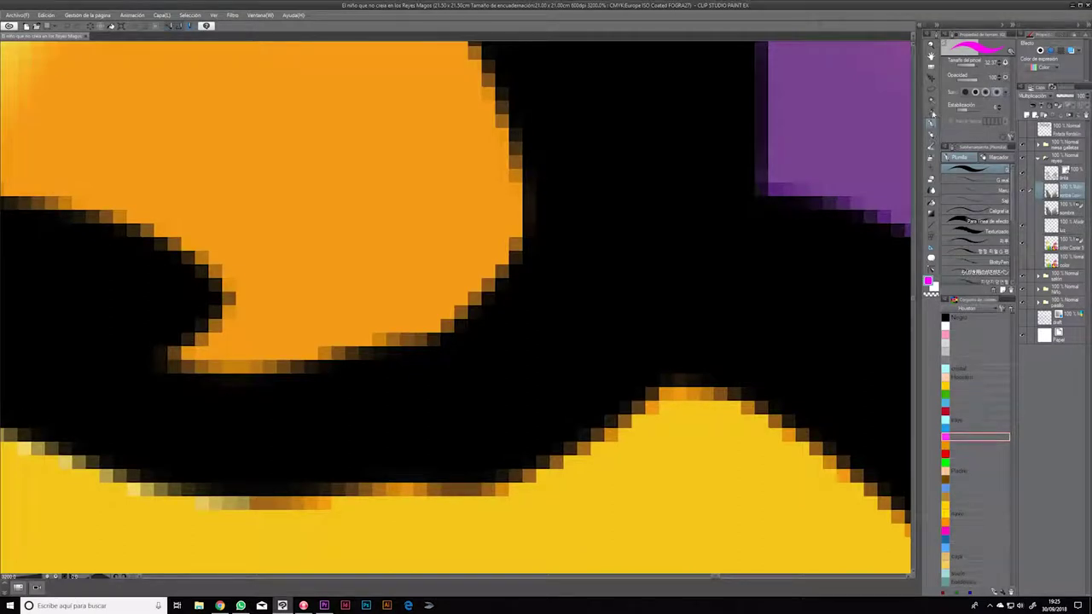
{"action": "left_click", "coordinate": [931, 77]}
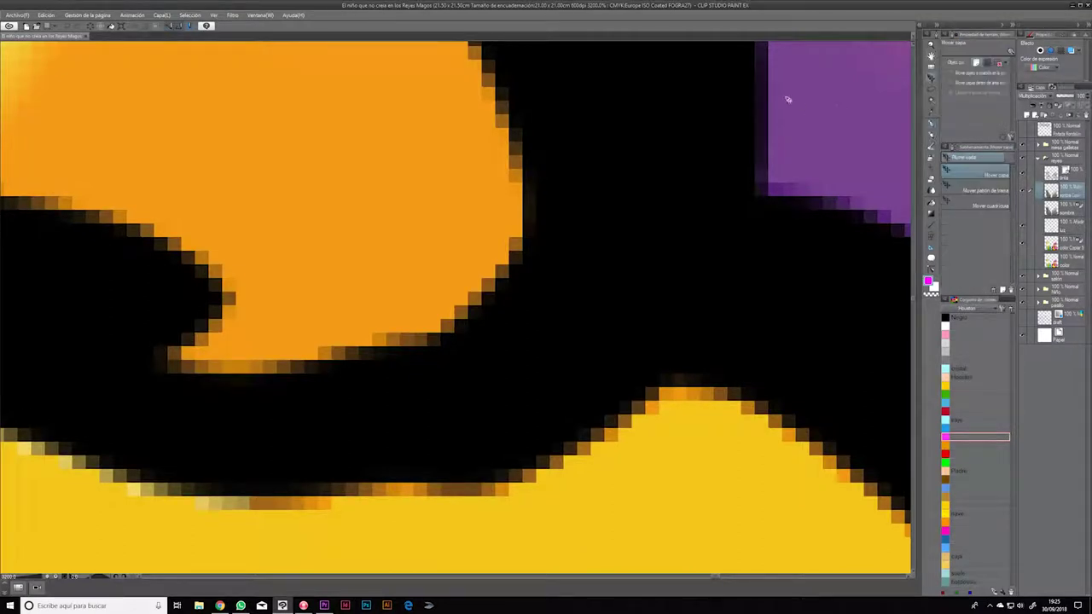
{"action": "key", "text": "ctrl+0"}
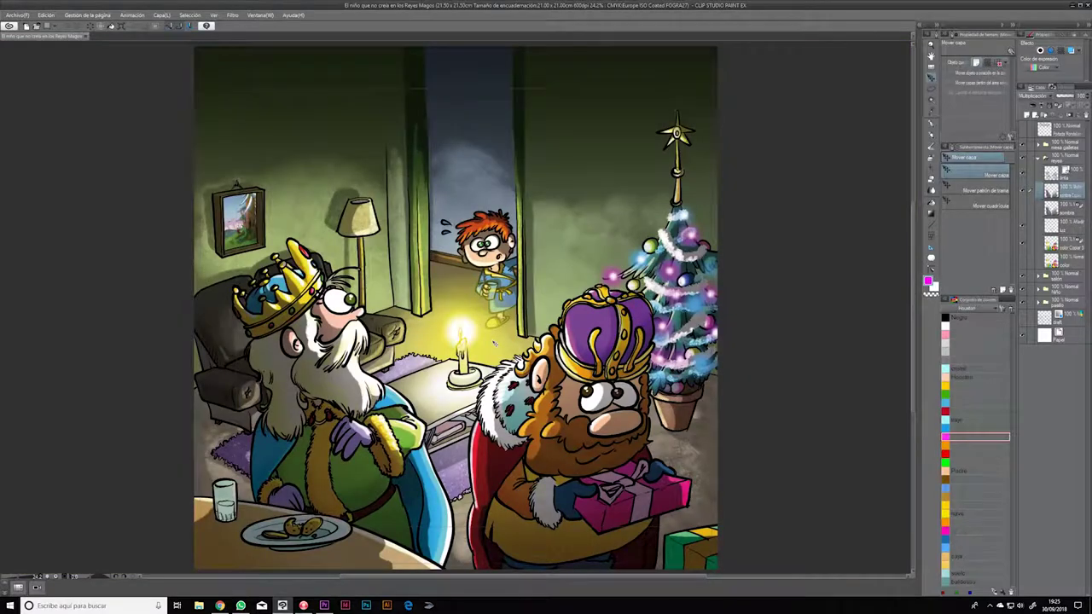
{"action": "left_click", "coordinate": [19, 16]}
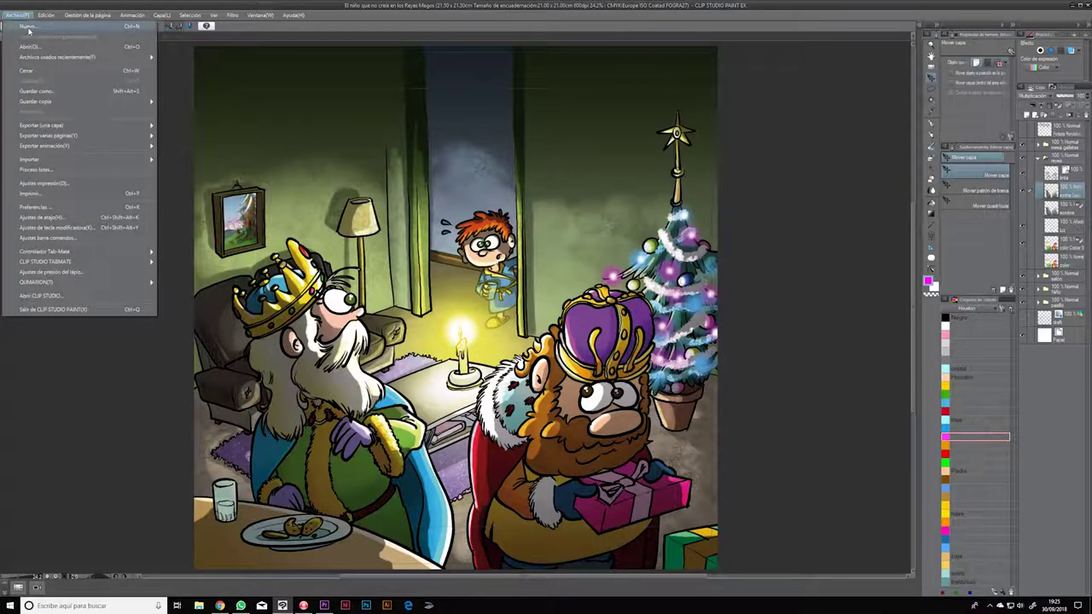
Create a new 220 mm square comic canvas at 72 ppp
{"action": "left_click", "coordinate": [30, 31]}
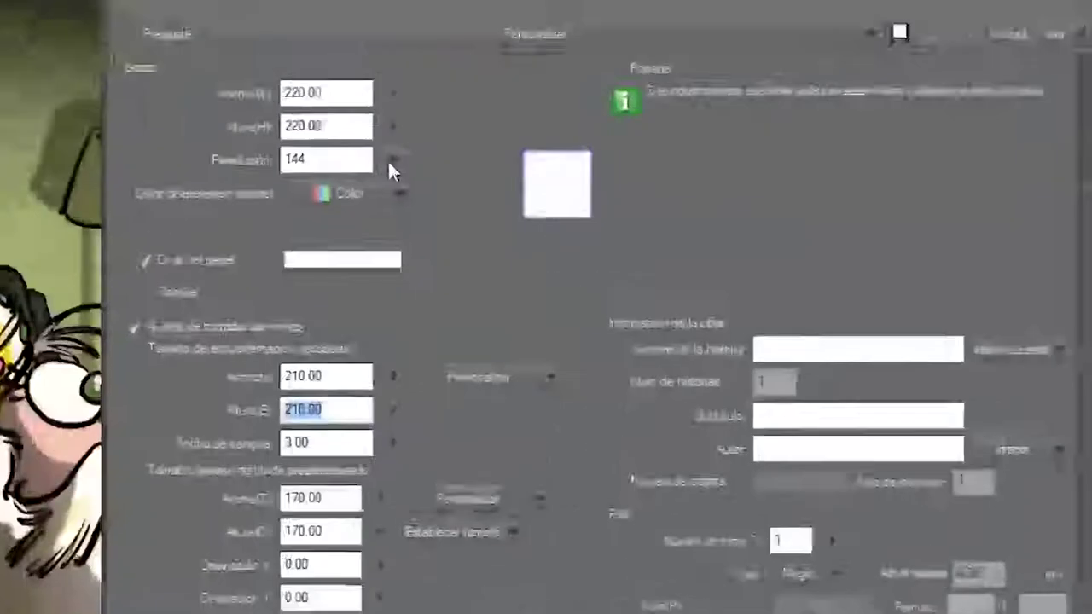
{"action": "left_click", "coordinate": [463, 210]}
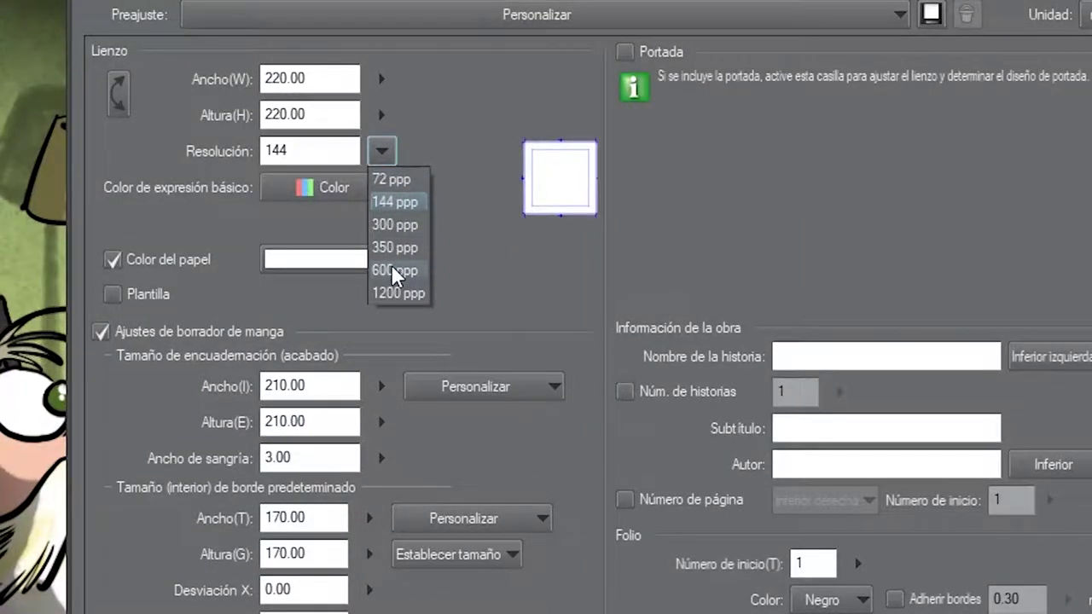
{"action": "left_click", "coordinate": [394, 202]}
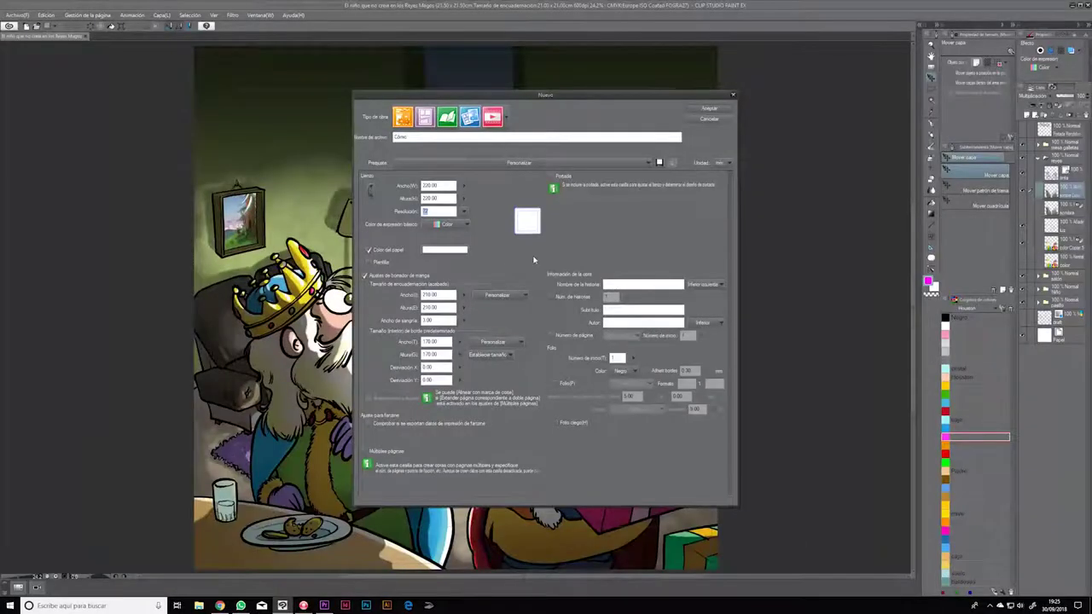
{"action": "left_click", "coordinate": [709, 109]}
Create a second comic canvas at 600 ppp and draw a test stroke on it
{"action": "left_click", "coordinate": [23, 16]}
{"action": "left_click", "coordinate": [463, 210]}
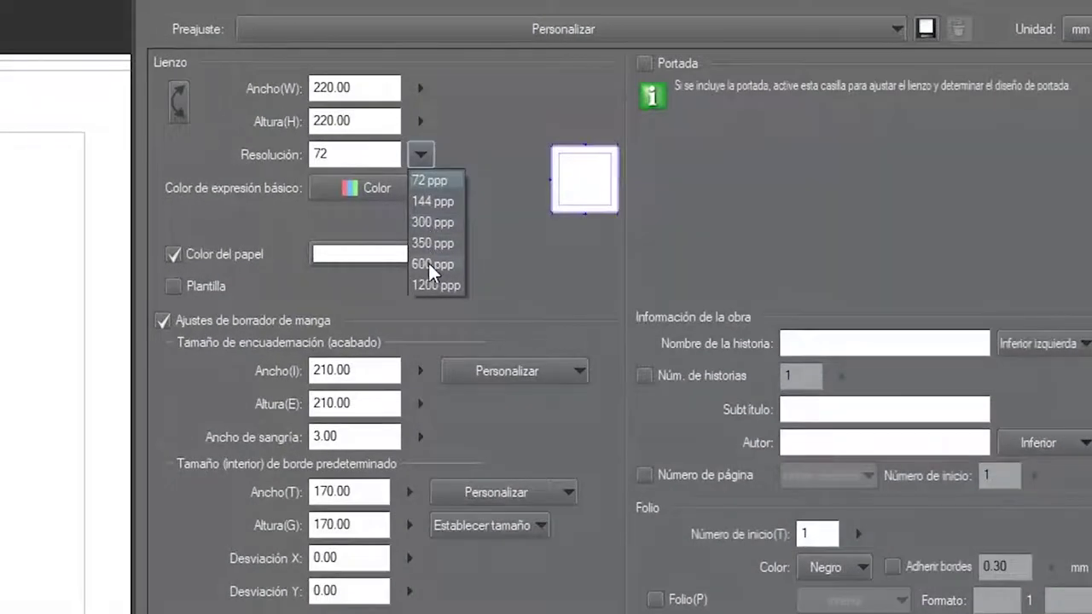
{"action": "left_click", "coordinate": [430, 264]}
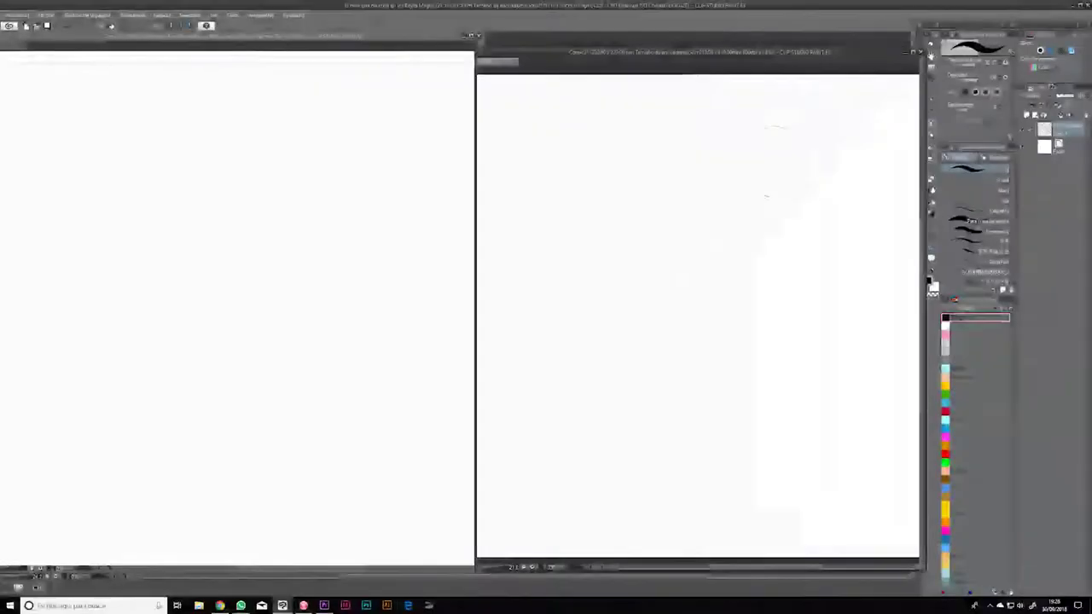
{"action": "mouse_move", "coordinate": [774, 162]}
{"action": "left_mouse_down"}
{"action": "mouse_move", "coordinate": [619, 227]}
{"action": "mouse_move", "coordinate": [553, 269]}
{"action": "left_mouse_up"}
Draw a matching stroke on the 72 ppp canvas and zoom in to compare edges
{"action": "mouse_move", "coordinate": [386, 204]}
{"action": "left_mouse_down"}
{"action": "mouse_move", "coordinate": [292, 253]}
{"action": "mouse_move", "coordinate": [156, 388]}
{"action": "mouse_move", "coordinate": [149, 415]}
{"action": "left_mouse_up"}
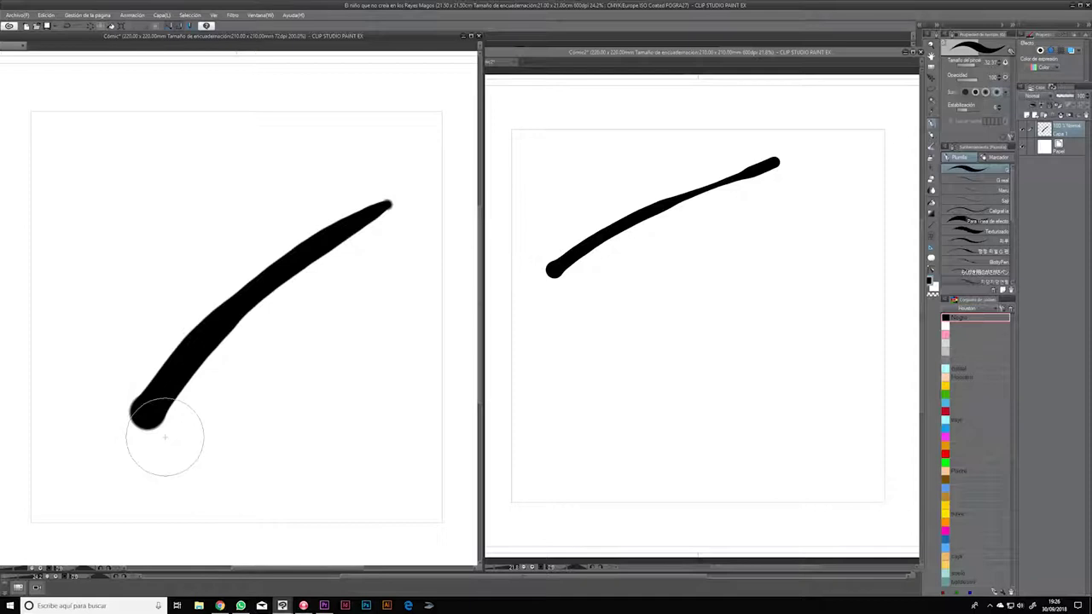
{"action": "scroll", "coordinate": [165, 438], "scroll_direction": "up", "scroll_amount": 2}
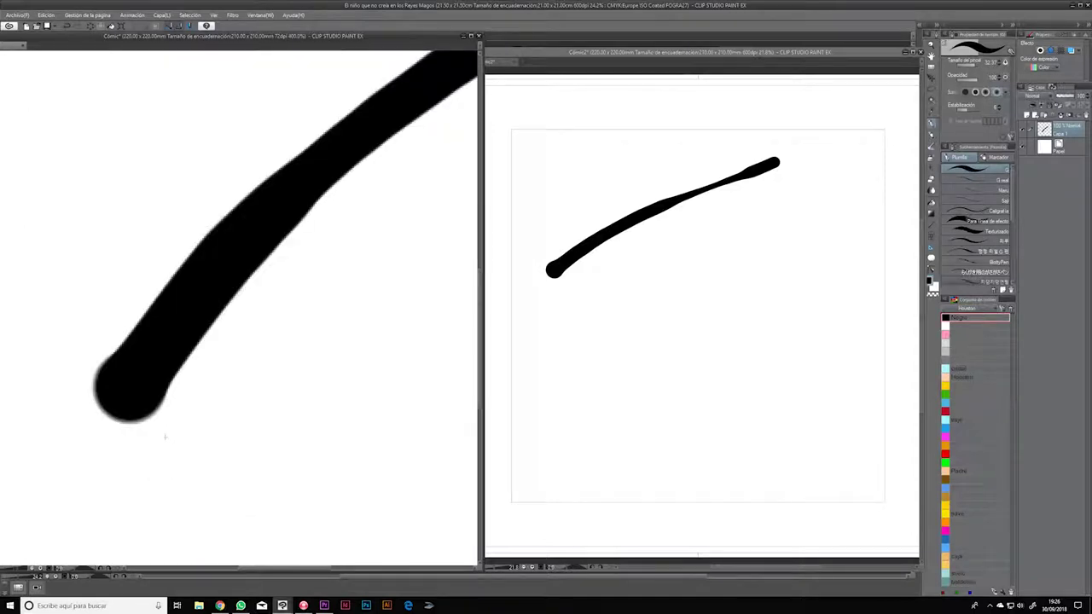
{"action": "scroll", "coordinate": [164, 437], "scroll_direction": "up", "scroll_amount": 2}
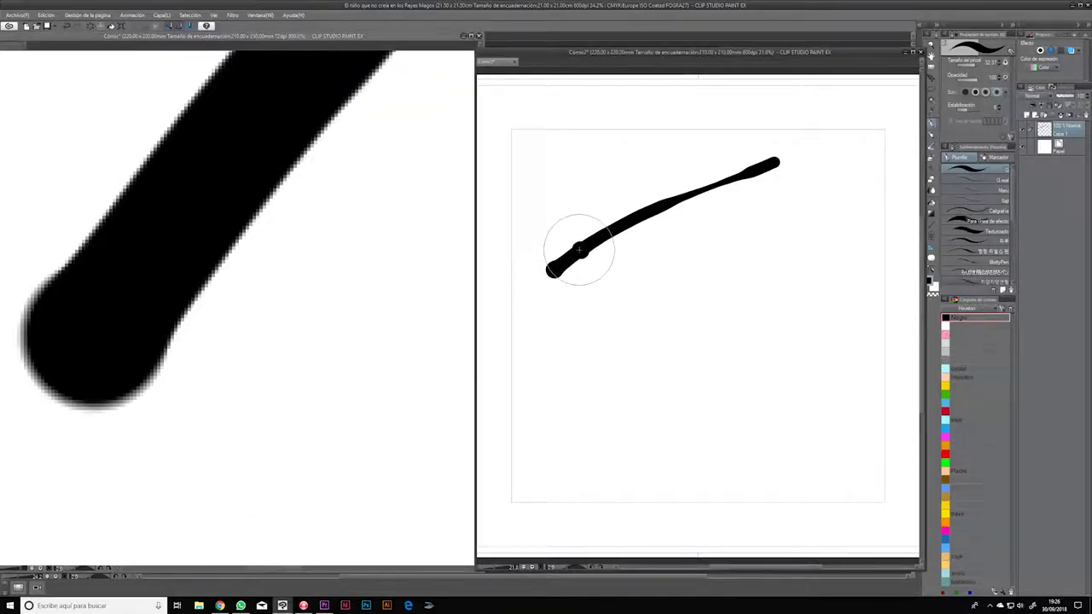
{"action": "scroll", "coordinate": [579, 250], "scroll_direction": "up", "scroll_amount": 2}
{"action": "scroll", "coordinate": [579, 250], "scroll_direction": "up", "scroll_amount": 2}
{"action": "scroll", "coordinate": [580, 250], "scroll_direction": "up", "scroll_amount": 2}
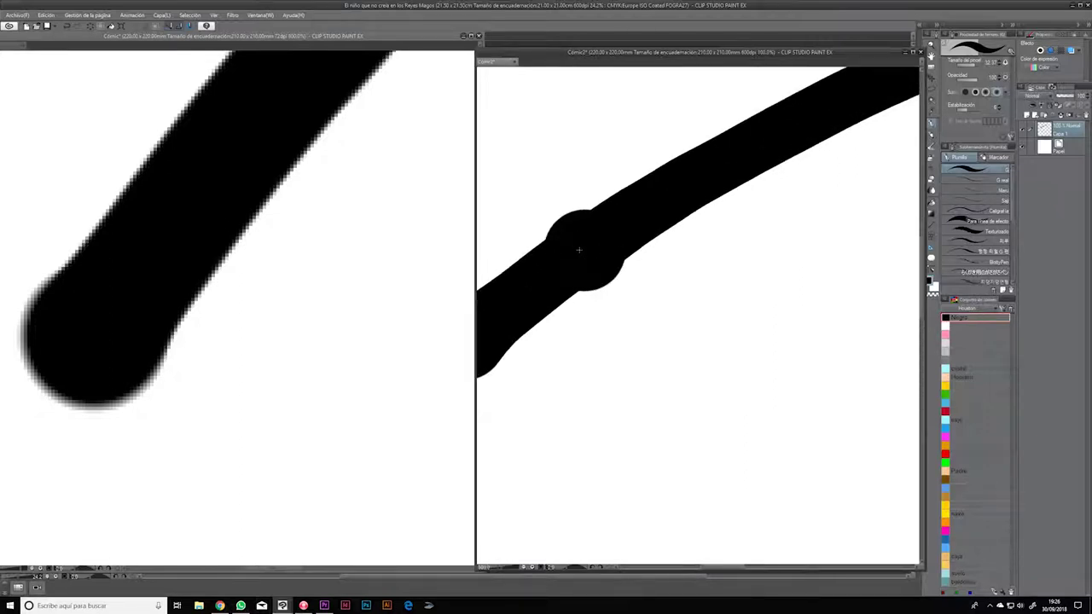
{"action": "scroll", "coordinate": [579, 250], "scroll_direction": "up", "scroll_amount": 2}
{"action": "scroll", "coordinate": [579, 250], "scroll_direction": "up", "scroll_amount": 2}
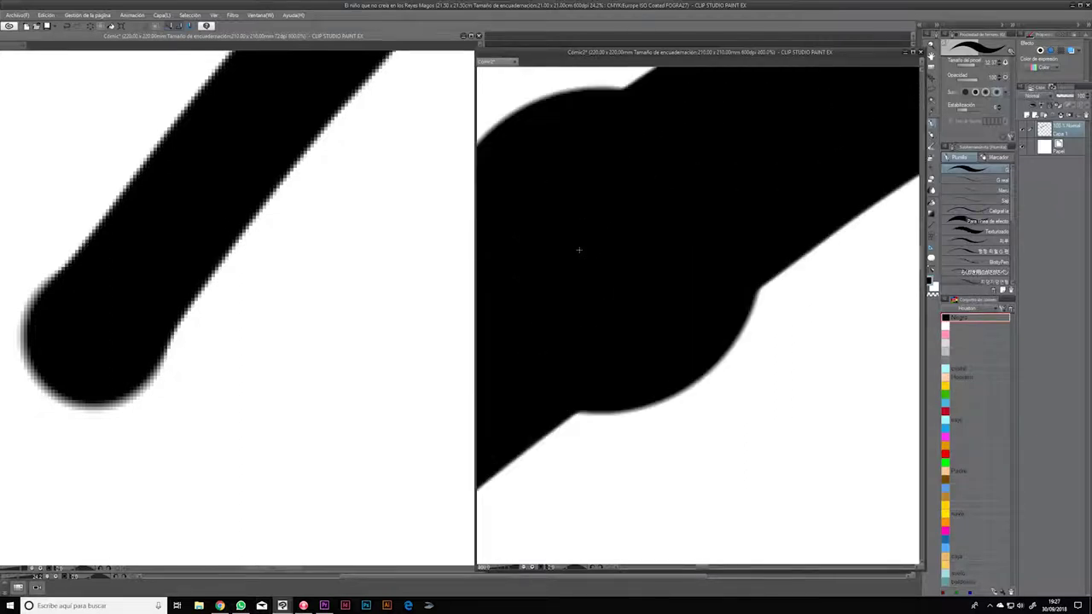
{"action": "scroll", "coordinate": [579, 250], "scroll_direction": "up", "scroll_amount": 2}
{"action": "scroll", "coordinate": [662, 275], "scroll_direction": "up", "scroll_amount": 2}
{"action": "scroll", "coordinate": [699, 249], "scroll_direction": "up", "scroll_amount": 2}
{"action": "scroll", "coordinate": [657, 305], "scroll_direction": "up", "scroll_amount": 1}
{"action": "scroll", "coordinate": [711, 273], "scroll_direction": "down", "scroll_amount": 1}
Pan the 72 ppp canvas to inspect the stroke's jagged rounded end
{"action": "left_click_drag", "start_coordinate": [227, 209], "coordinate": [310, 238]}
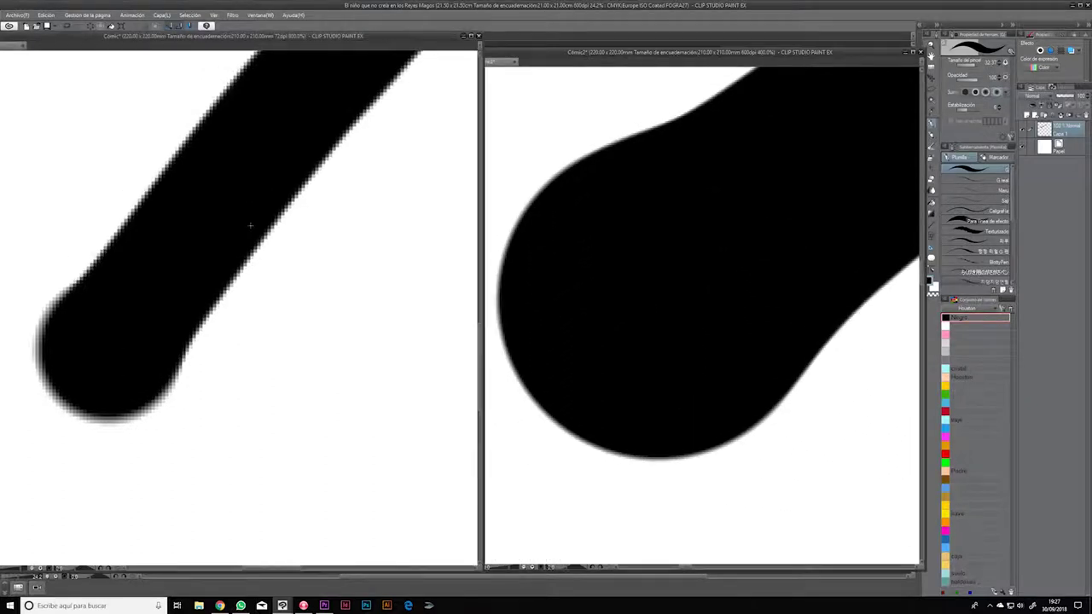
{"action": "scroll", "coordinate": [311, 238], "scroll_direction": "up", "scroll_amount": 1}
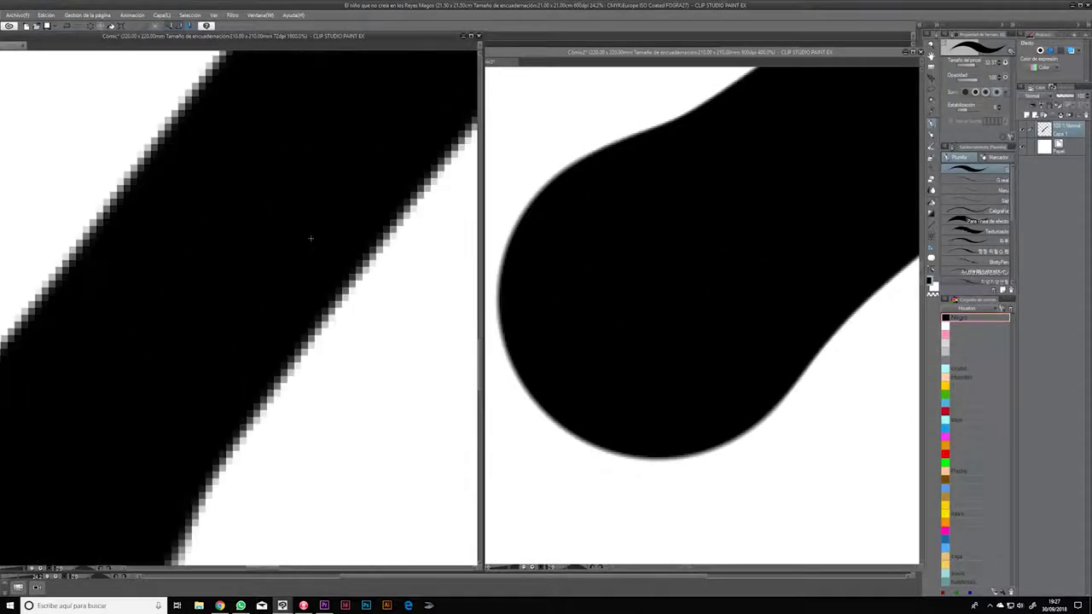
{"action": "left_click_drag", "start_coordinate": [310, 237], "coordinate": [327, 288]}
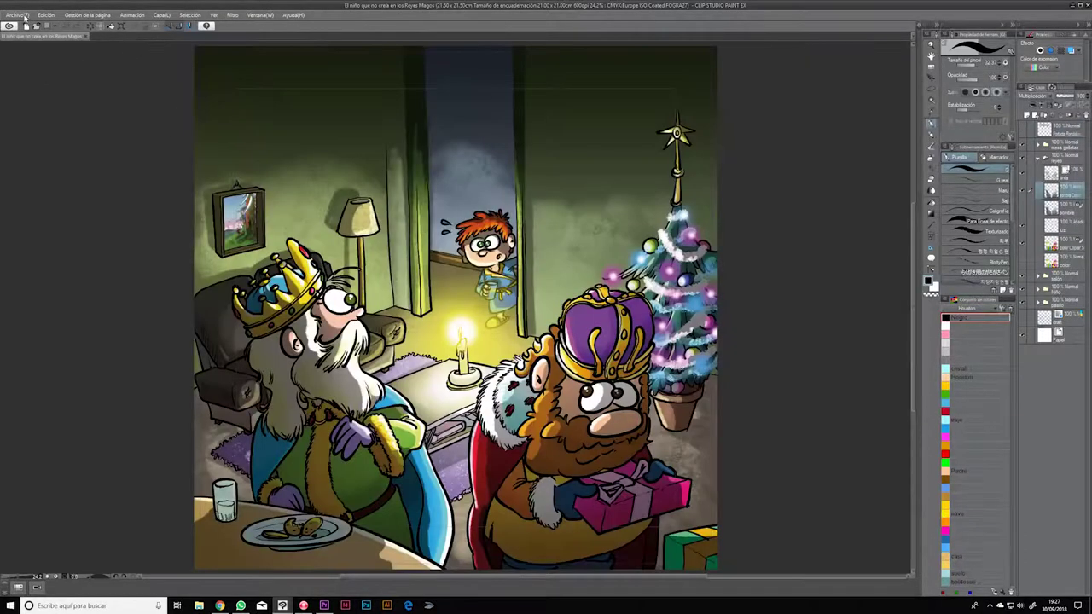
Create a 600 ppp comic page with 210 mm finished size and 3 mm bleed
{"action": "left_click", "coordinate": [17, 14]}
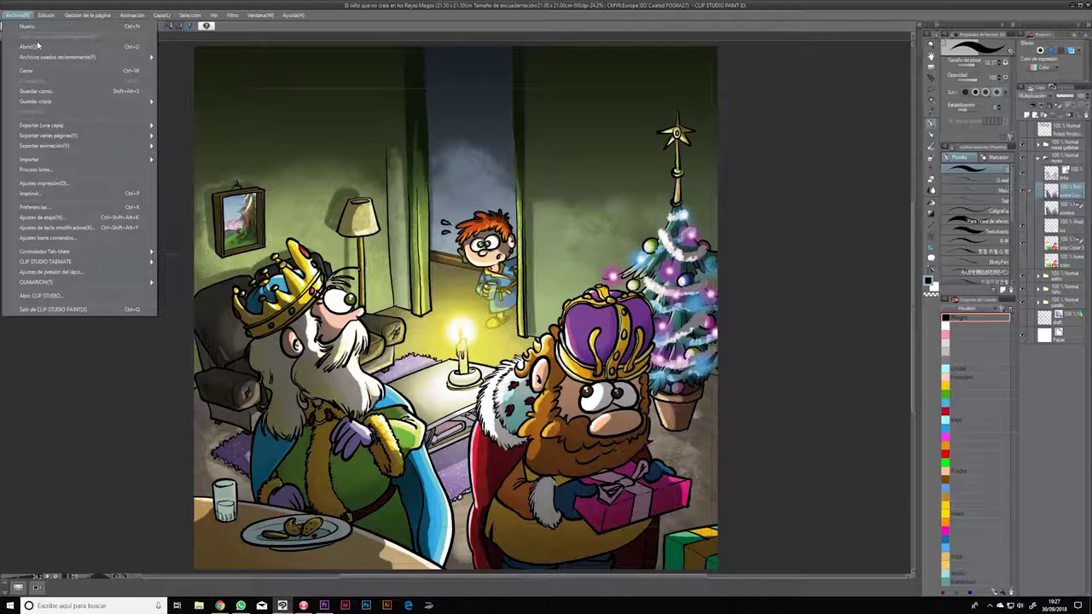
{"action": "left_click", "coordinate": [35, 27]}
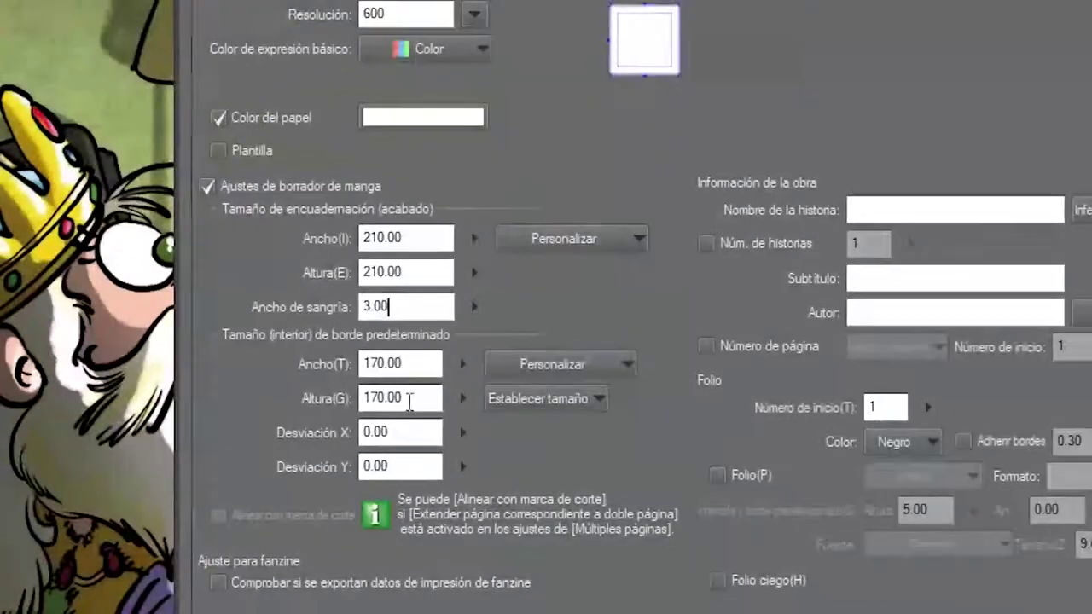
{"action": "left_click_drag", "start_coordinate": [390, 309], "coordinate": [374, 311]}
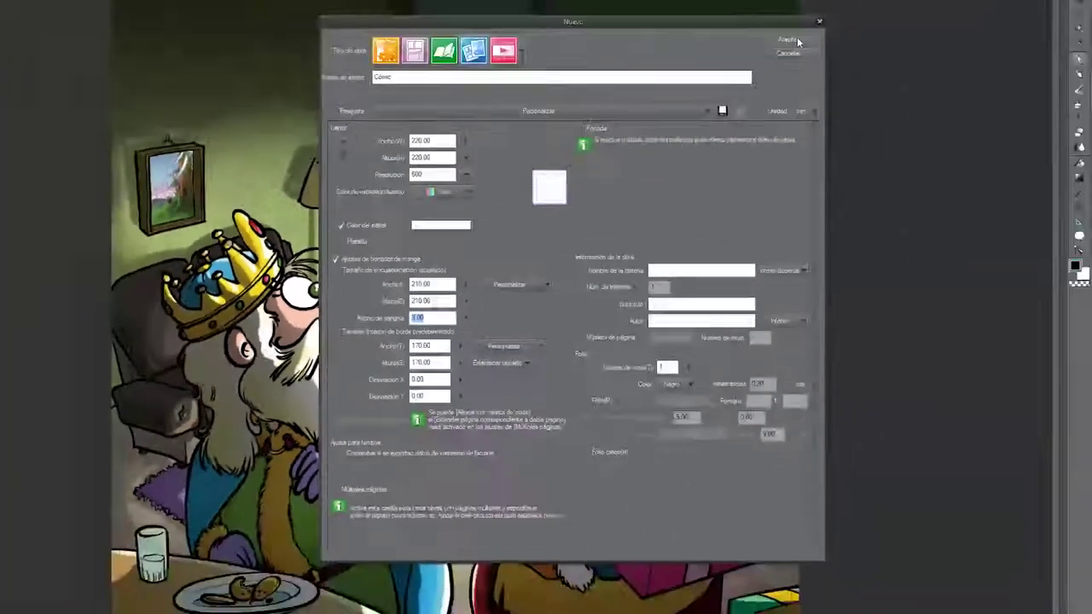
{"action": "left_click", "coordinate": [797, 37]}
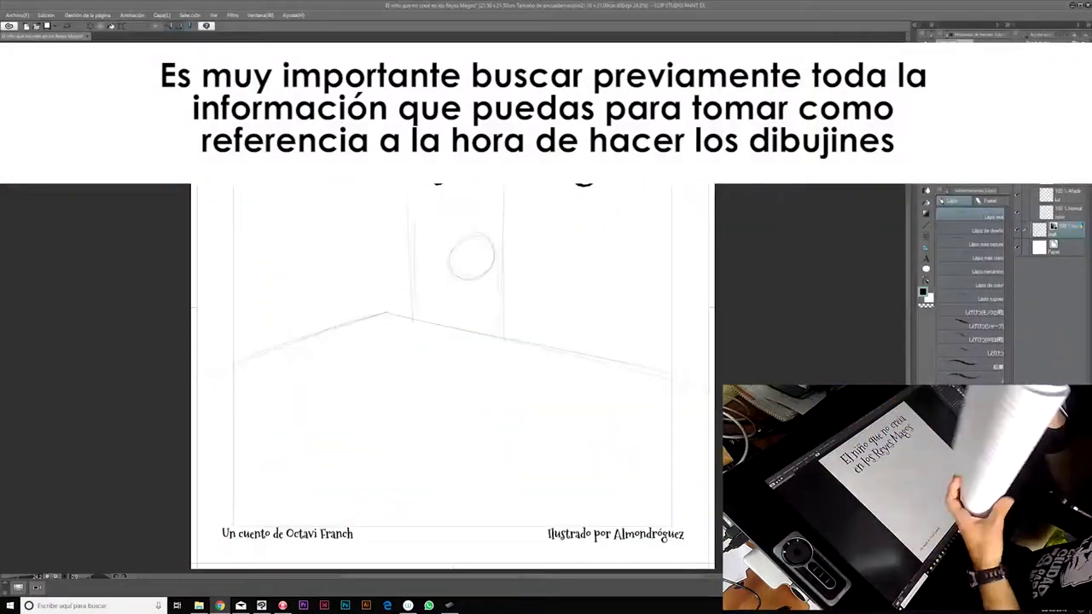
Sketch a pencil arc, rescale the sketch, and erase part of the long guideline
{"action": "mouse_move", "coordinate": [320, 281]}
{"action": "left_mouse_down"}
{"action": "mouse_move", "coordinate": [362, 337]}
{"action": "mouse_move", "coordinate": [320, 281]}
{"action": "left_mouse_up"}
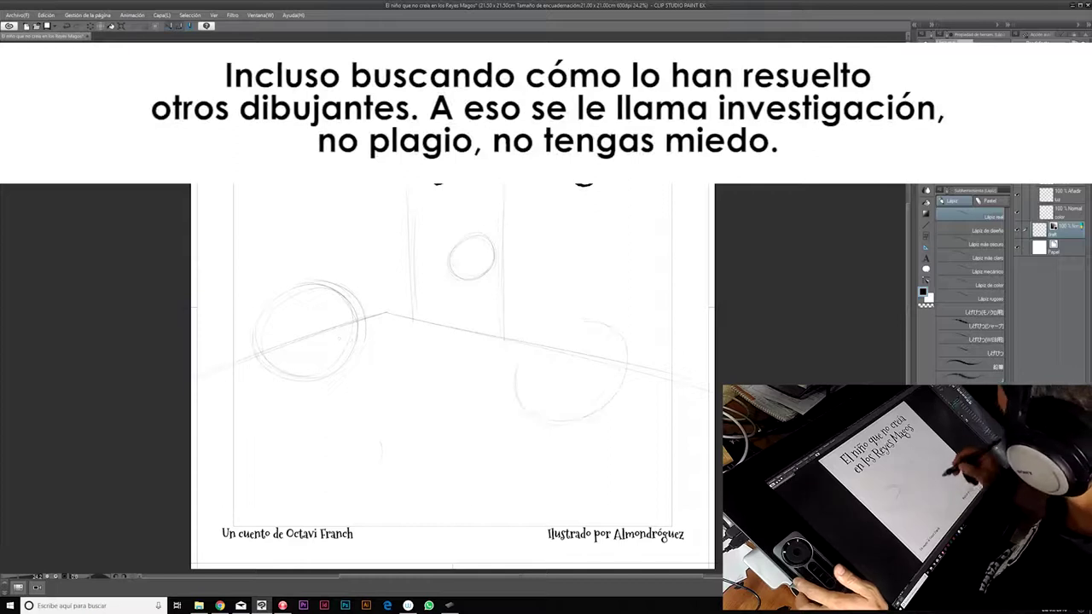
{"action": "key", "text": "ctrl+t"}
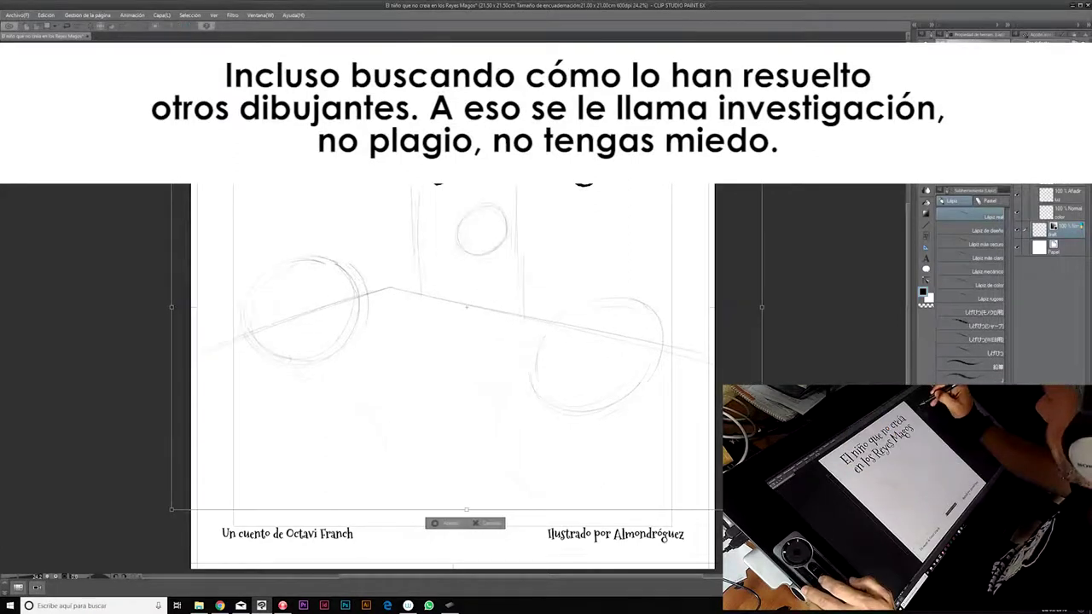
{"action": "key", "text": "Return"}
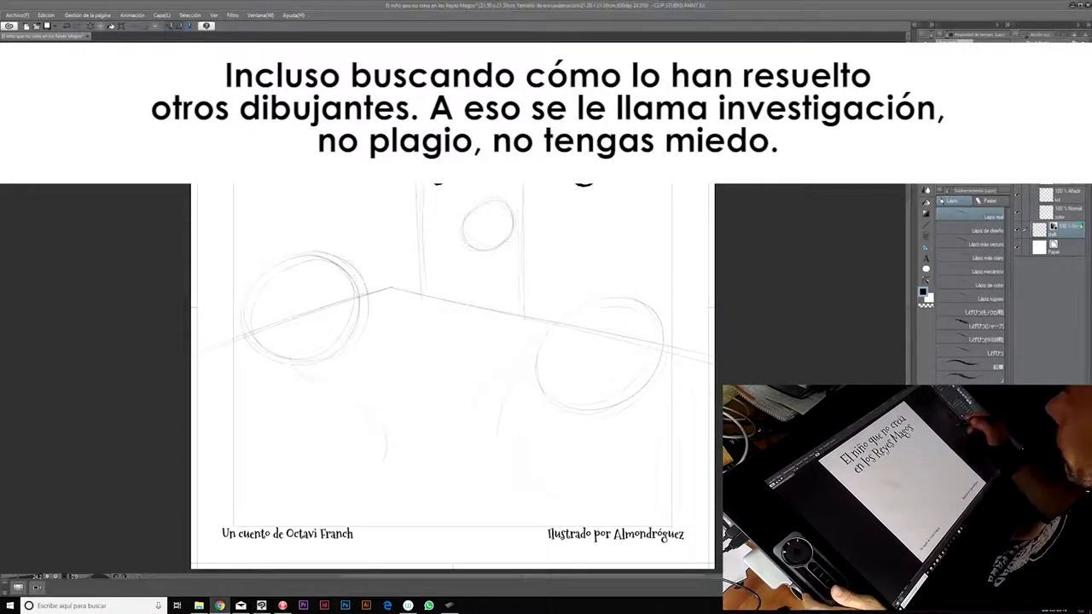
{"action": "left_click_drag", "start_coordinate": [431, 296], "coordinate": [519, 315]}
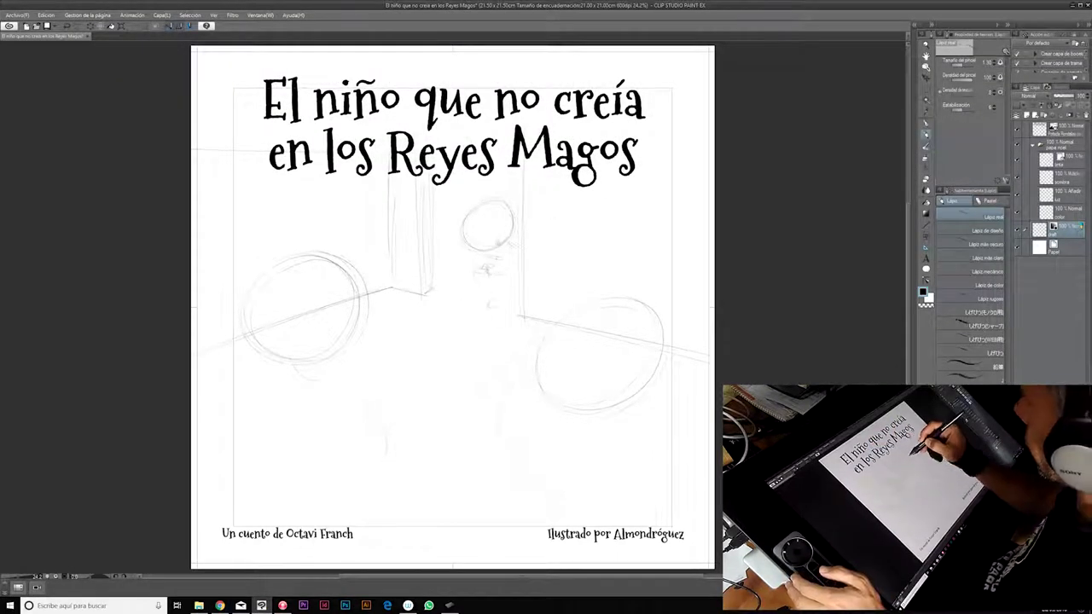
Sketch the boy's head and legs, plus a curve inside the right circle
{"action": "scroll", "coordinate": [511, 214], "scroll_direction": "up", "scroll_amount": 2}
{"action": "scroll", "coordinate": [452, 307], "scroll_direction": "down", "scroll_amount": 2}
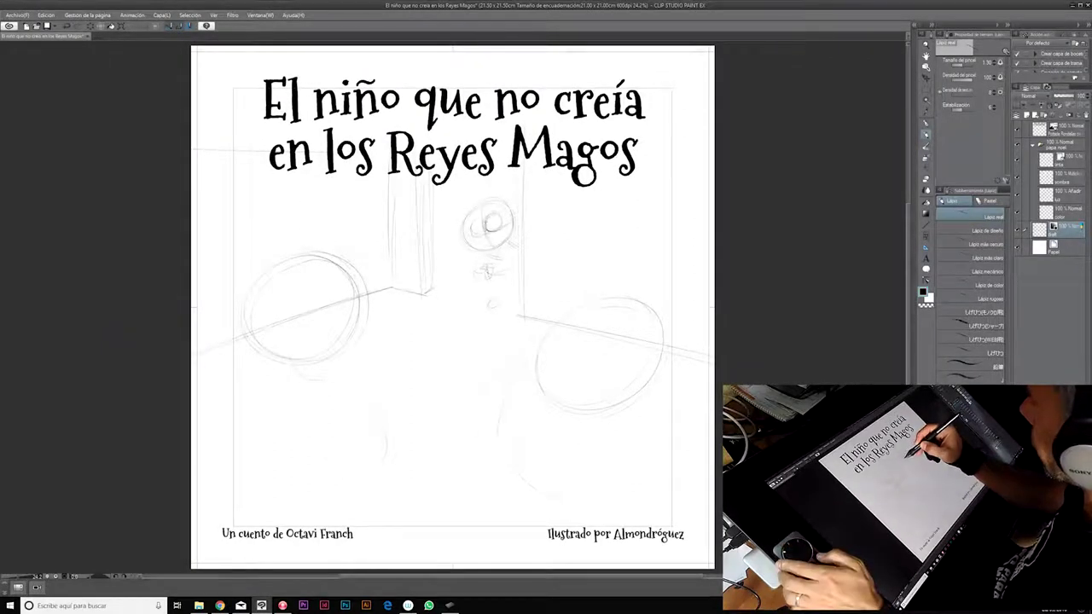
{"action": "left_click_drag", "start_coordinate": [510, 212], "coordinate": [513, 232]}
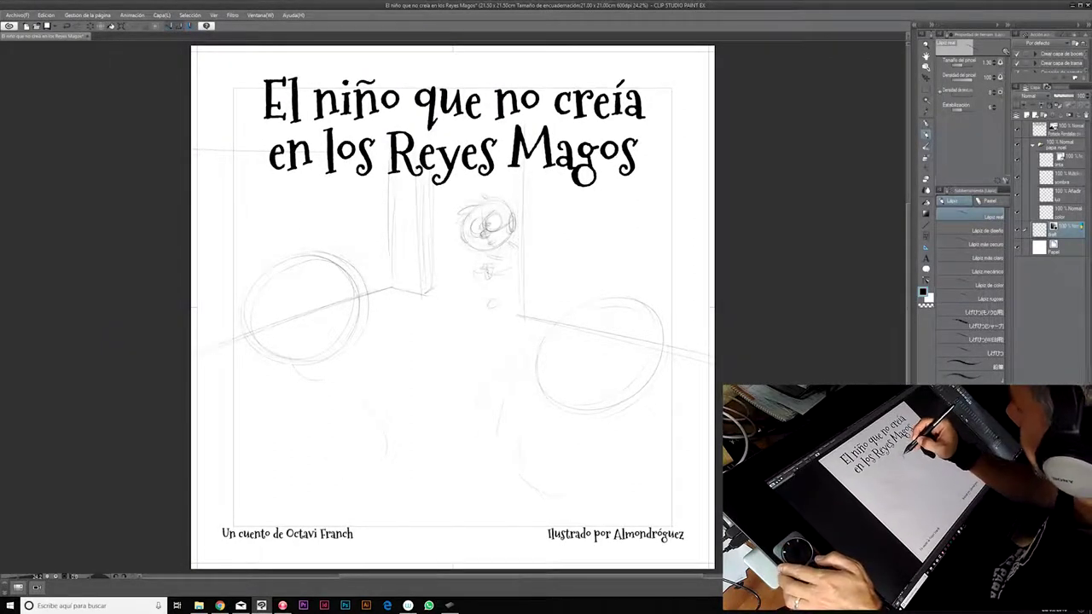
{"action": "key", "text": "e"}
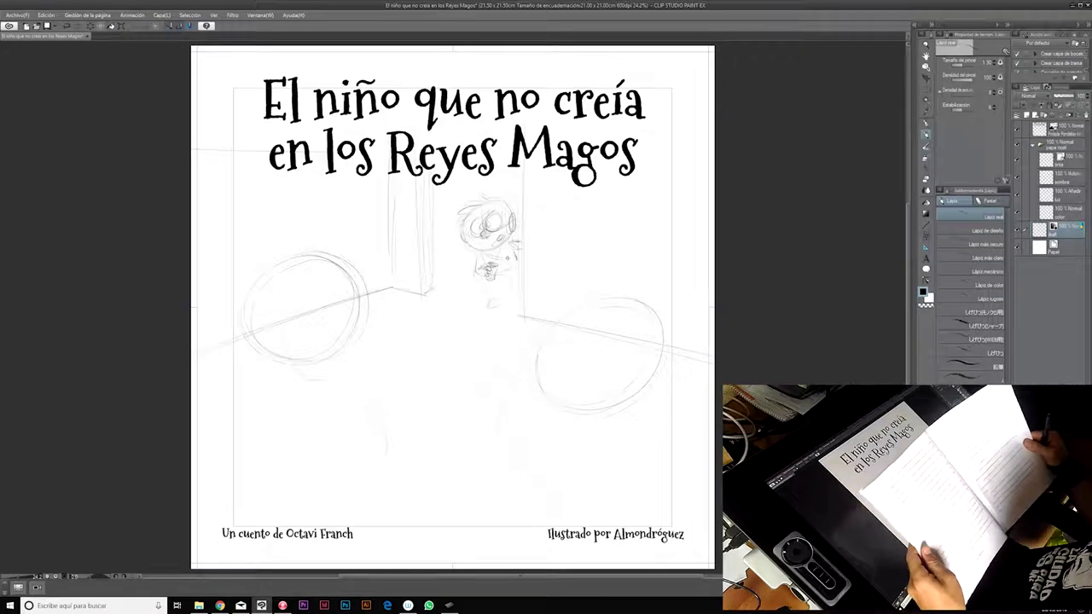
{"action": "left_click_drag", "start_coordinate": [485, 281], "coordinate": [506, 301]}
{"action": "mouse_move", "coordinate": [614, 359]}
{"action": "left_mouse_down"}
{"action": "mouse_move", "coordinate": [605, 398]}
{"action": "mouse_move", "coordinate": [653, 382]}
{"action": "left_mouse_up"}
Sketch the crown ellipses and pot outline inside the right circle
{"action": "left_click_drag", "start_coordinate": [604, 411], "coordinate": [646, 399]}
{"action": "left_click_drag", "start_coordinate": [614, 365], "coordinate": [588, 393]}
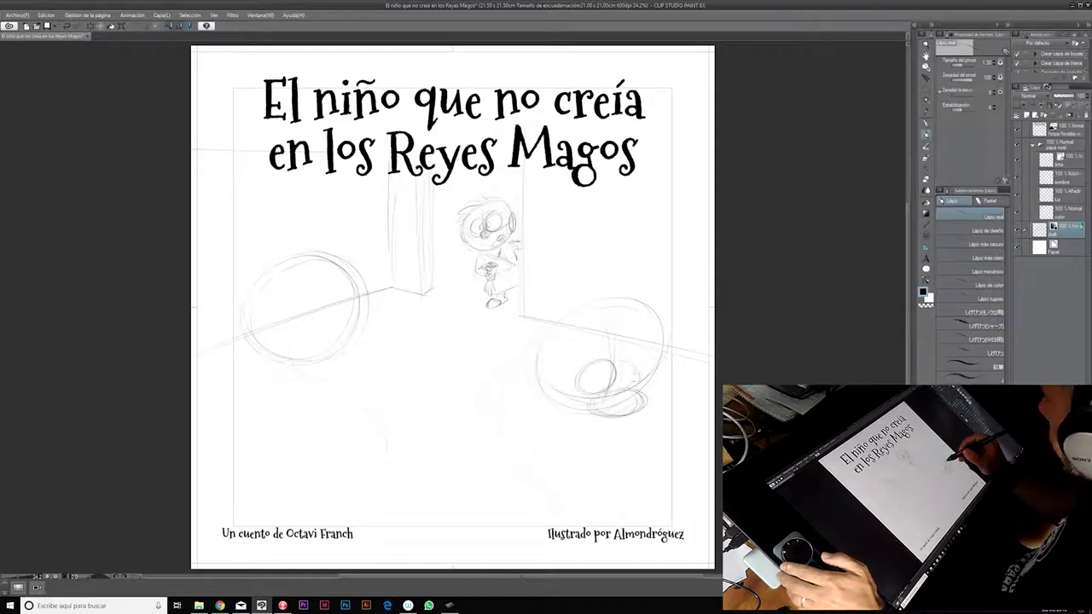
{"action": "left_click_drag", "start_coordinate": [563, 307], "coordinate": [653, 318]}
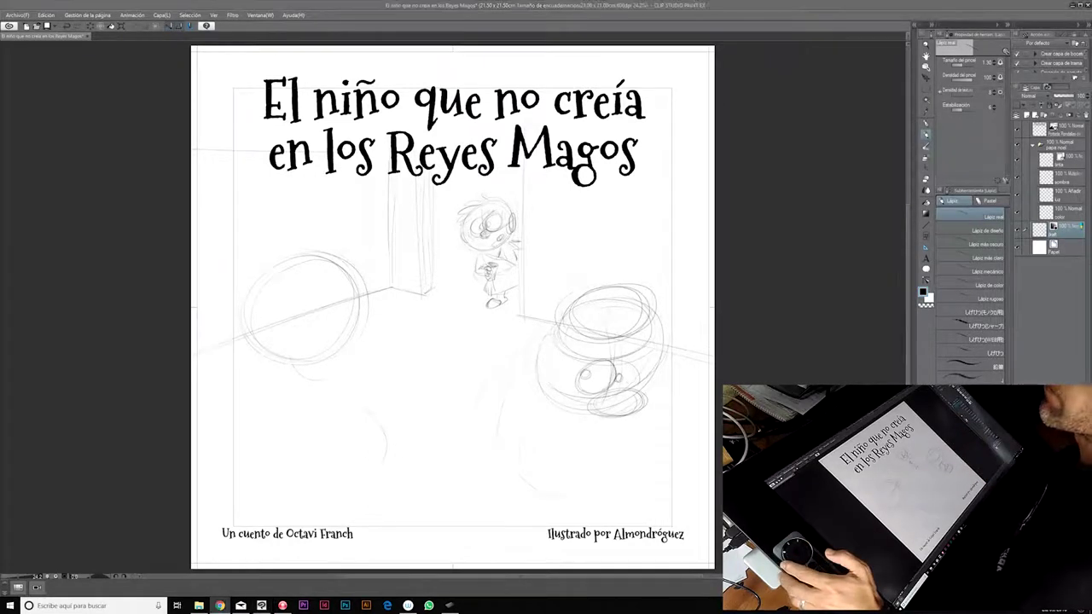
{"action": "left_click_drag", "start_coordinate": [563, 297], "coordinate": [558, 323]}
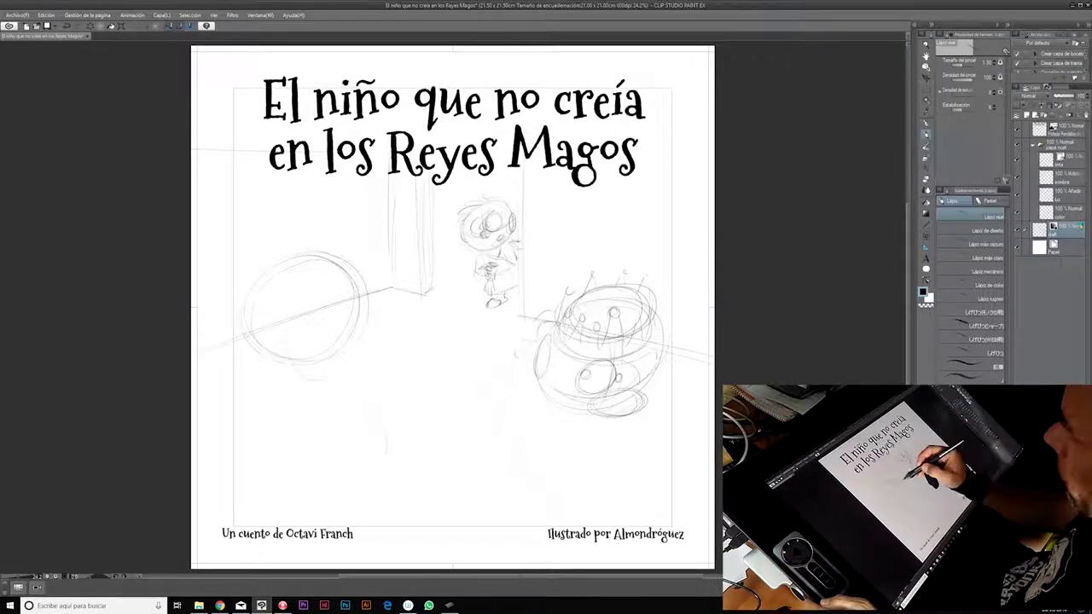
Erase the diagonal line across the left circle and sketch a face there
{"action": "mouse_move", "coordinate": [256, 327]}
{"action": "left_mouse_down"}
{"action": "mouse_move", "coordinate": [356, 296]}
{"action": "mouse_move", "coordinate": [295, 314]}
{"action": "left_mouse_up"}
{"action": "left_click_drag", "start_coordinate": [365, 303], "coordinate": [369, 331]}
{"action": "left_click_drag", "start_coordinate": [264, 360], "coordinate": [261, 375]}
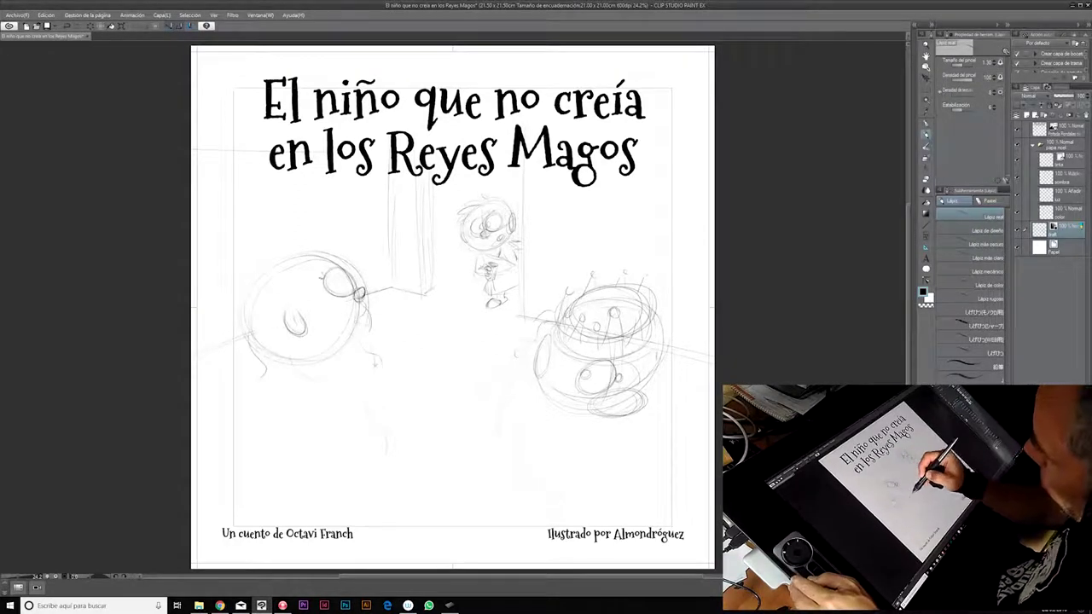
{"action": "left_click_drag", "start_coordinate": [388, 415], "coordinate": [402, 464]}
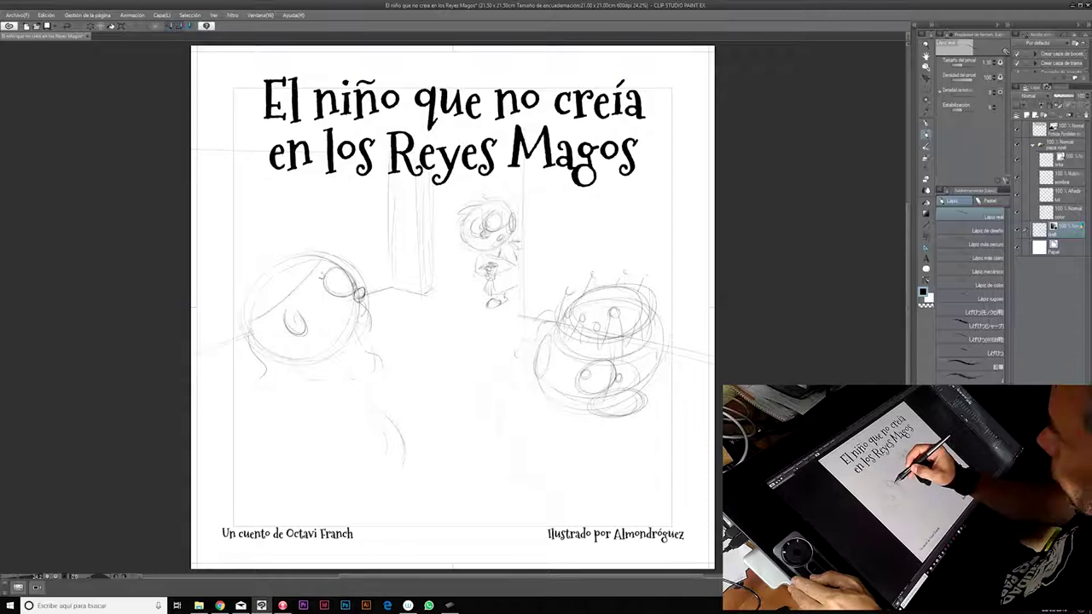
{"action": "key", "text": "ctrl+plus"}
{"action": "key", "text": "ctrl+minus"}
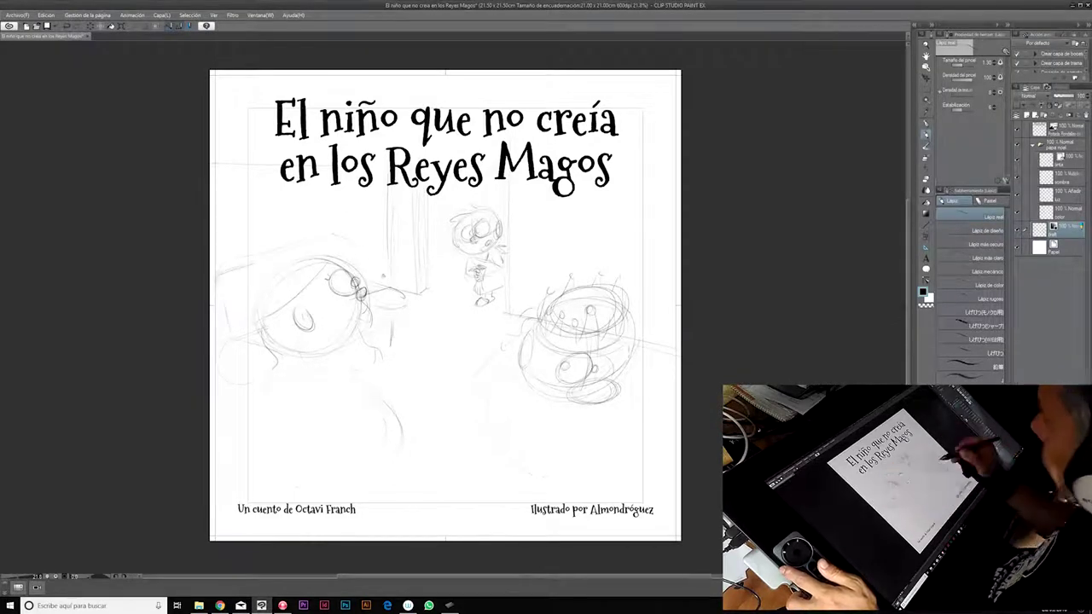
Sketch the bed edge, a lamp, and the lying figure's head and hat
{"action": "left_click_drag", "start_coordinate": [250, 380], "coordinate": [274, 346]}
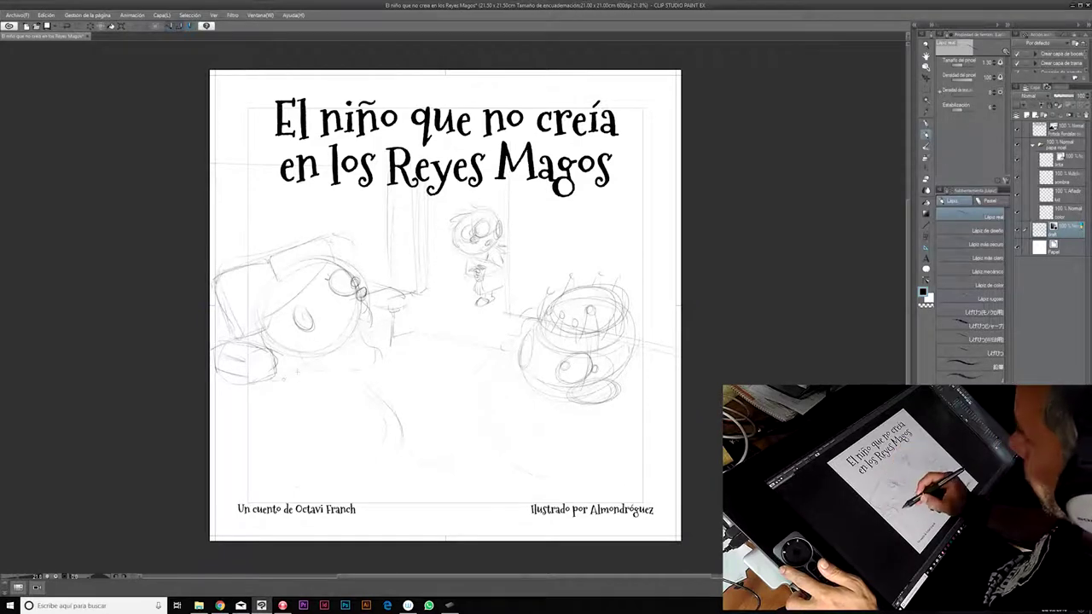
{"action": "left_click_drag", "start_coordinate": [346, 201], "coordinate": [380, 219]}
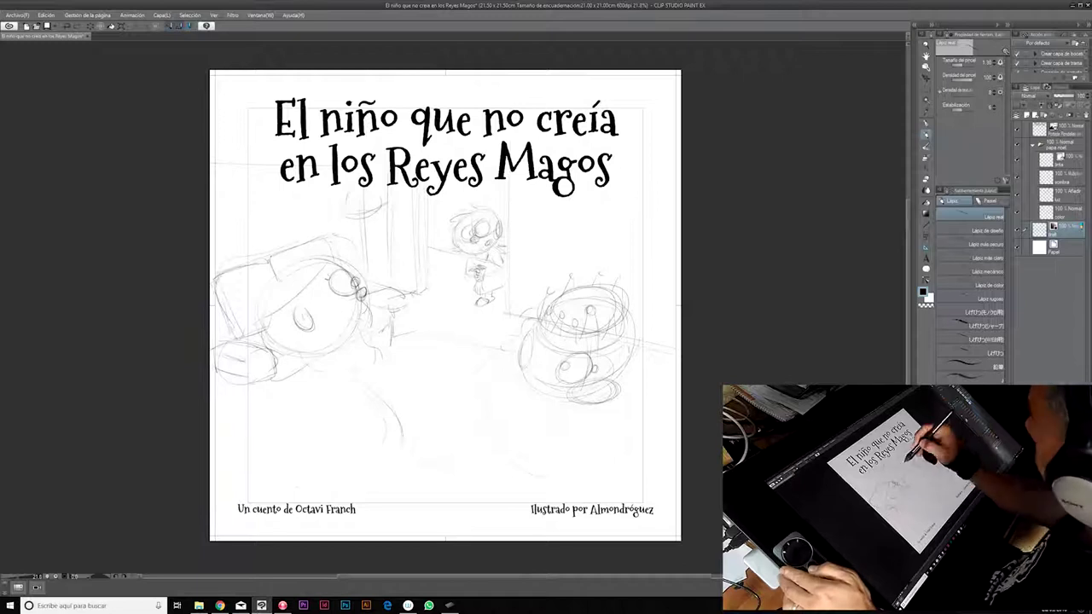
{"action": "left_click_drag", "start_coordinate": [440, 214], "coordinate": [445, 225]}
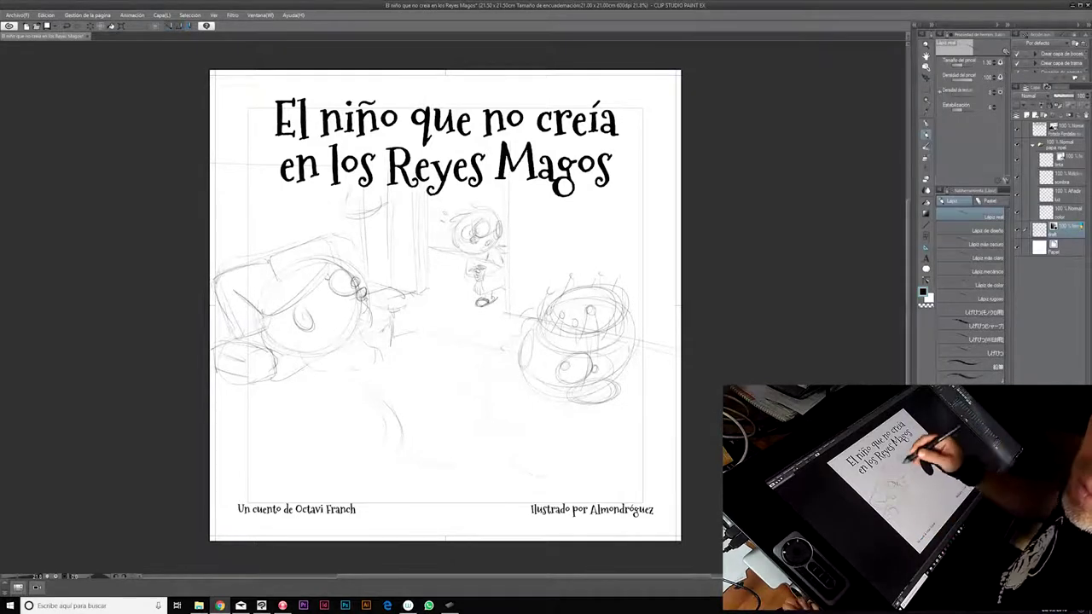
{"action": "left_click_drag", "start_coordinate": [255, 285], "coordinate": [328, 266]}
{"action": "left_click_drag", "start_coordinate": [362, 369], "coordinate": [368, 375]}
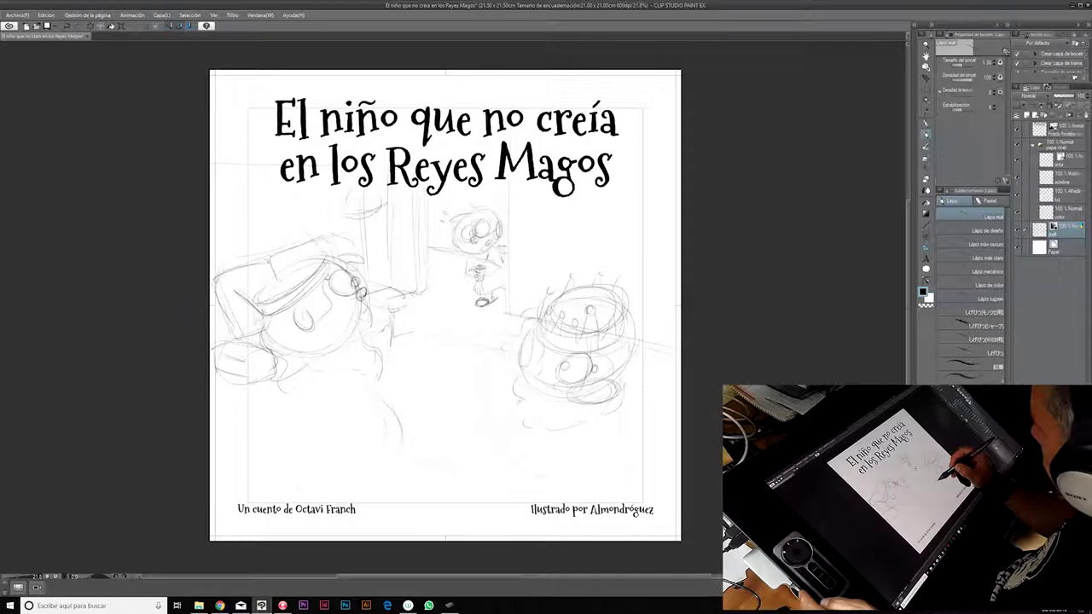
{"action": "left_click_drag", "start_coordinate": [401, 412], "coordinate": [429, 408]}
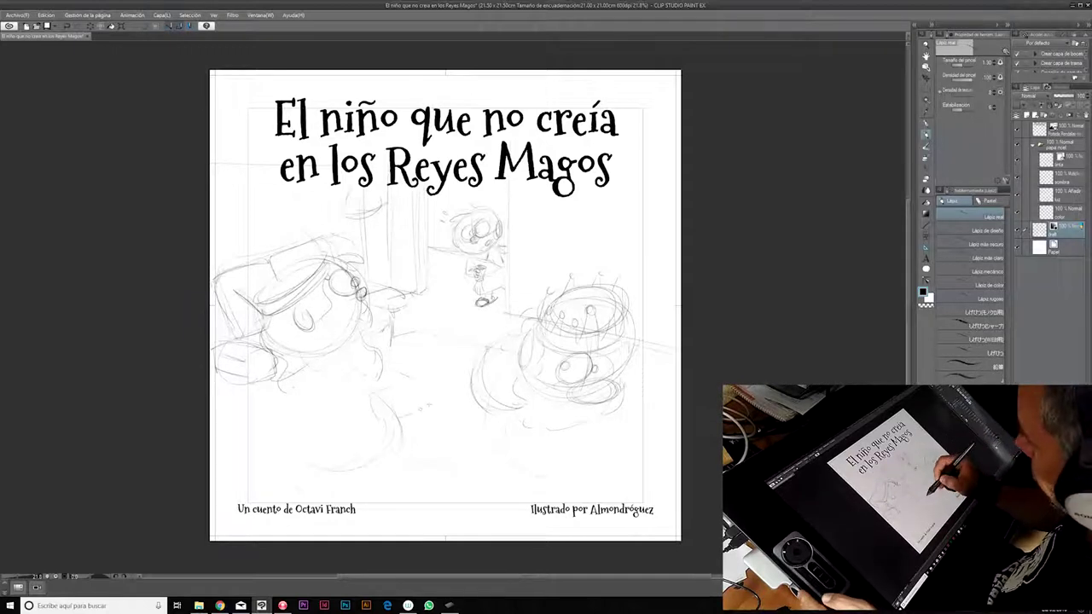
Refine the lying figure's hat, draw the lower body, and move the layer panels left
{"action": "left_click_drag", "start_coordinate": [225, 264], "coordinate": [258, 239]}
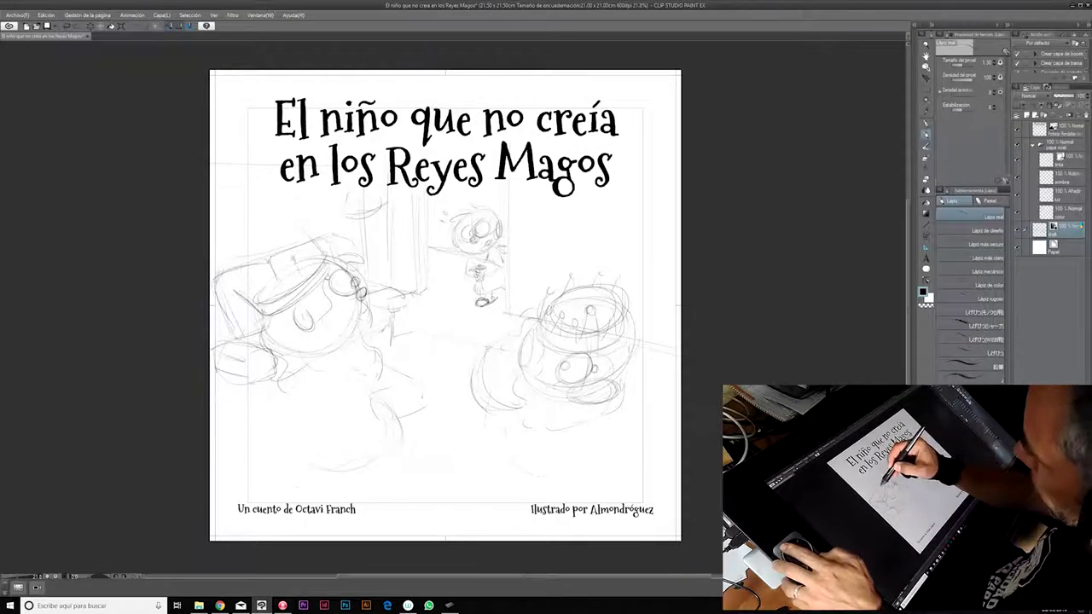
{"action": "left_click_drag", "start_coordinate": [271, 309], "coordinate": [334, 268]}
{"action": "left_click_drag", "start_coordinate": [372, 388], "coordinate": [391, 431]}
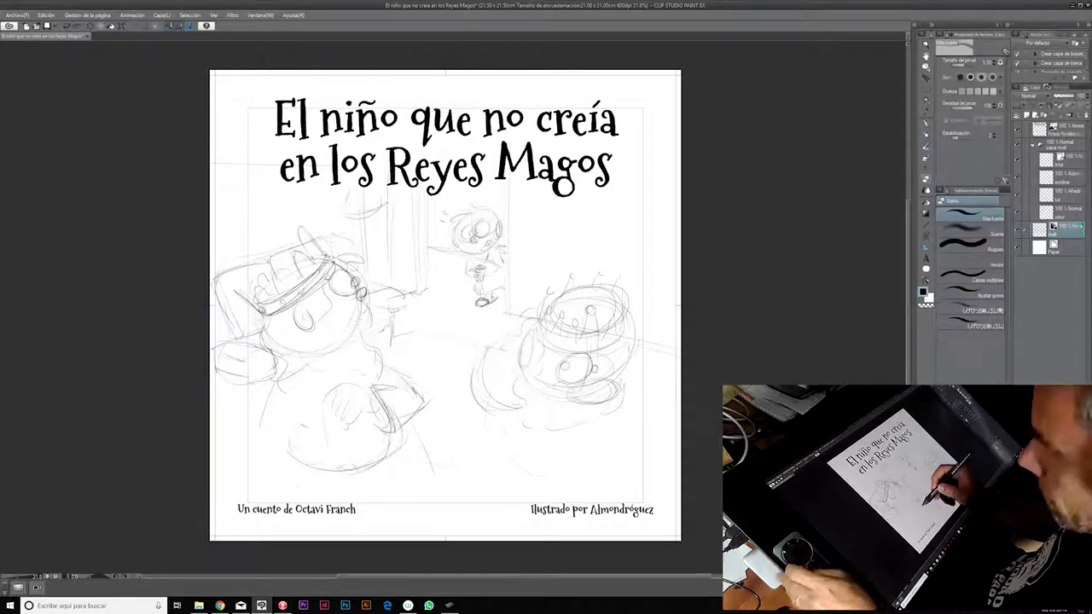
{"action": "left_click_drag", "start_coordinate": [292, 432], "coordinate": [365, 482]}
{"action": "left_click_drag", "start_coordinate": [1037, 36], "coordinate": [152, 67]}
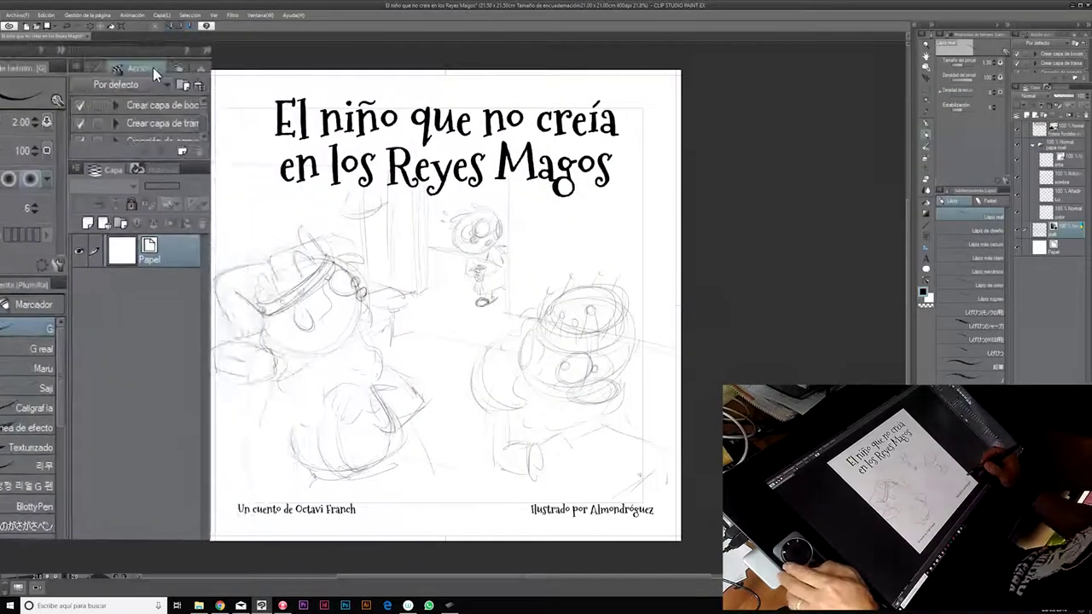
Run the 'Crear capa de boceto' auto action to add a draft layer, sketching a diagonal pencil stroke
{"action": "left_click", "coordinate": [136, 105]}
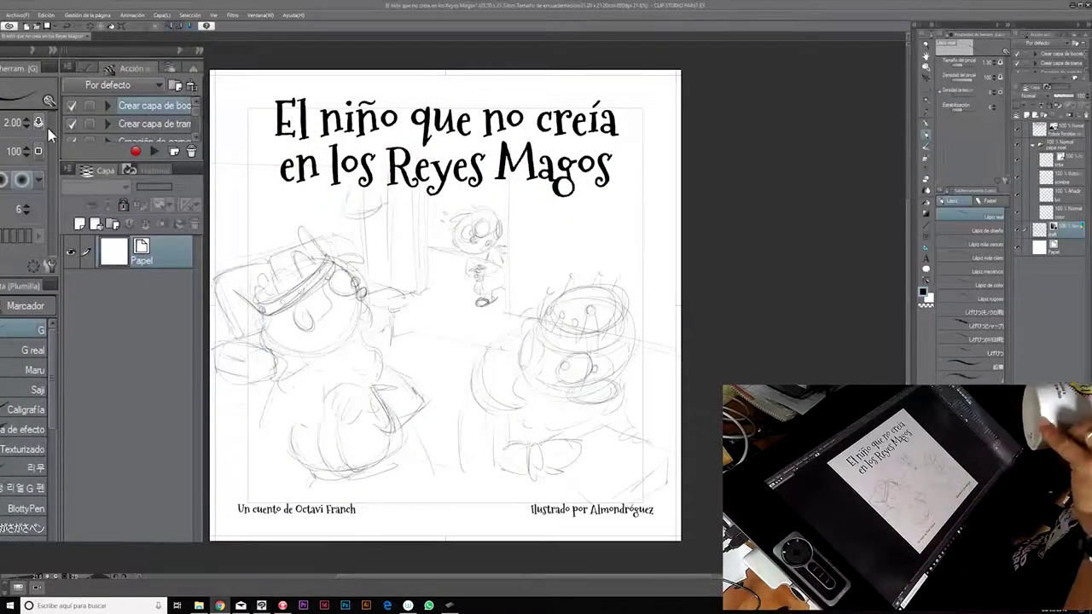
{"action": "left_click_drag", "start_coordinate": [56, 128], "coordinate": [3, 128]}
{"action": "left_click_drag", "start_coordinate": [413, 406], "coordinate": [482, 373]}
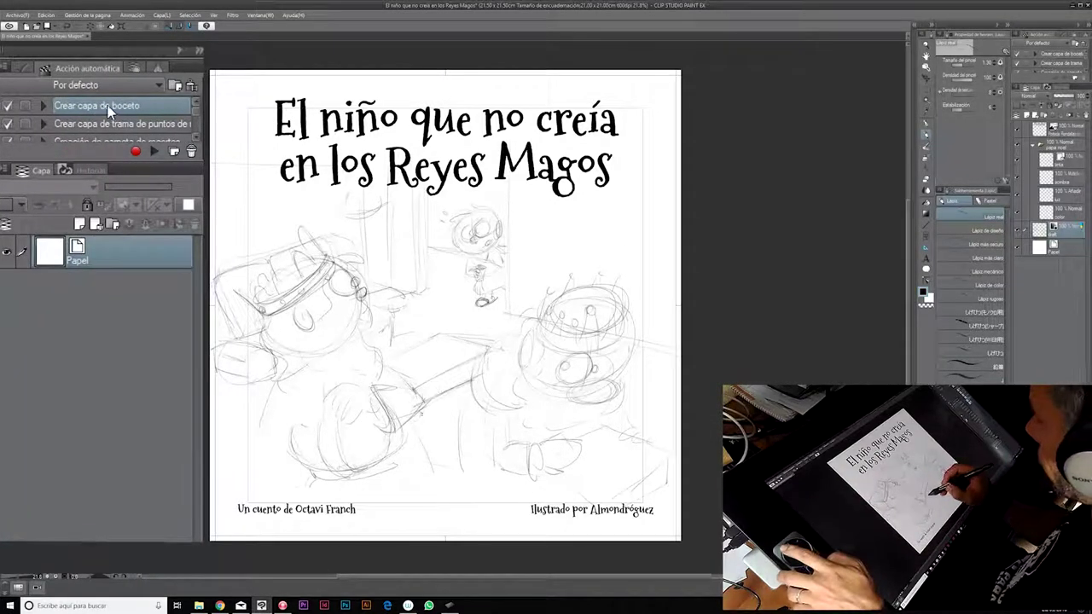
{"action": "left_click", "coordinate": [154, 152]}
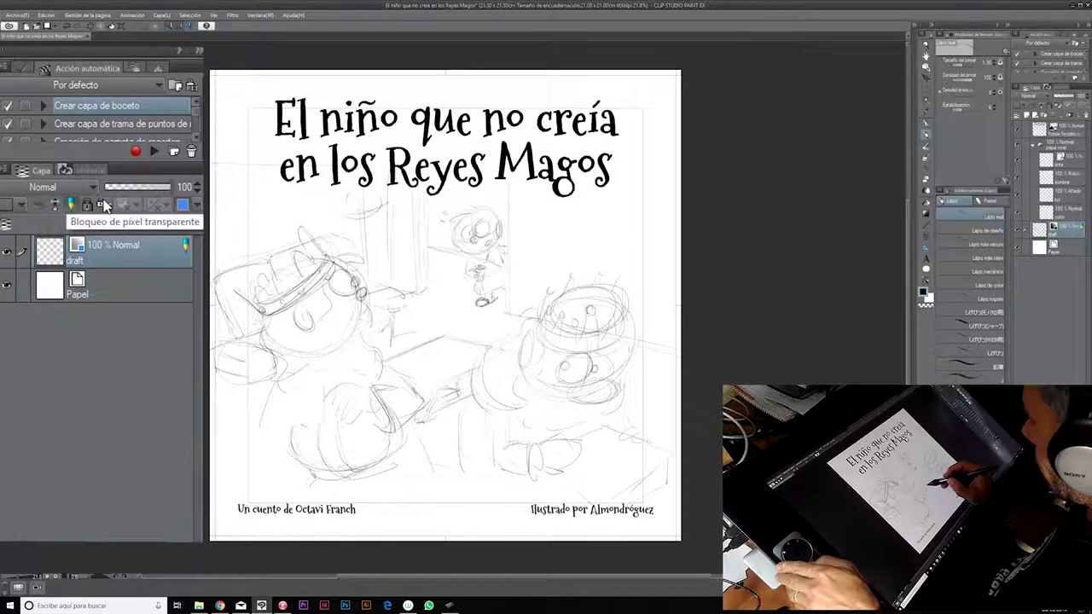
Draw a small lasso selection and assign a tablet ExpressKey the keystroke named 'Mover'
{"action": "key", "text": "m"}
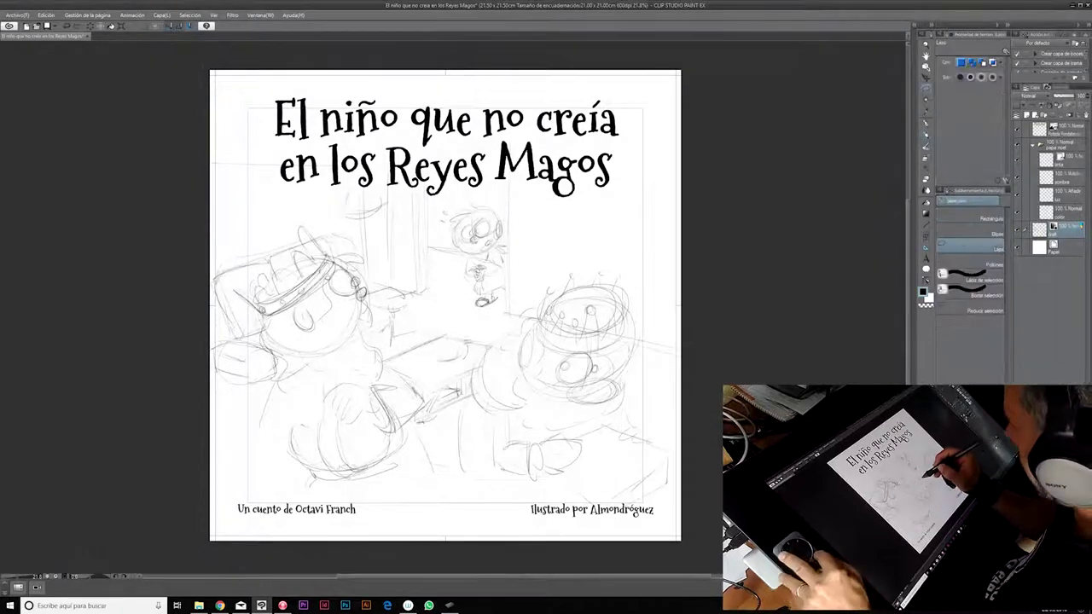
{"action": "left_click_drag", "start_coordinate": [431, 346], "coordinate": [474, 358]}
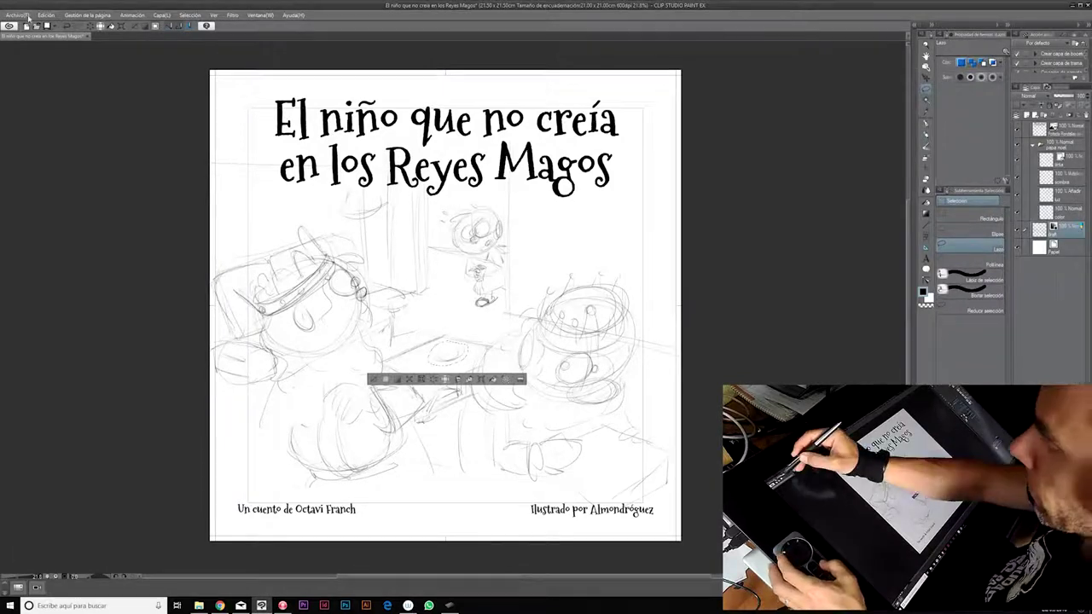
{"action": "left_click", "coordinate": [613, 346]}
{"action": "left_click", "coordinate": [597, 324]}
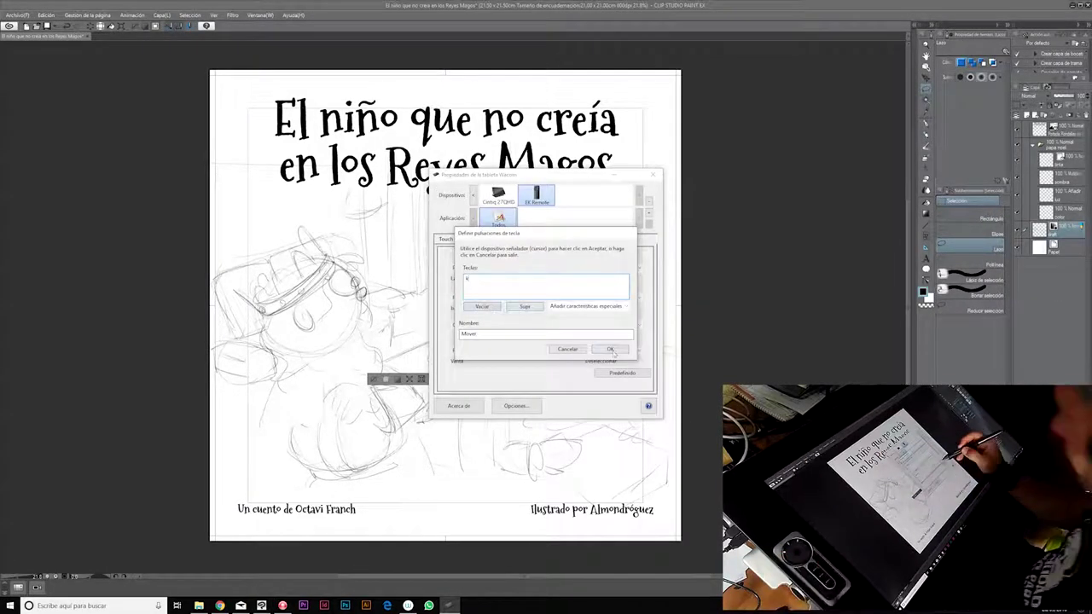
{"action": "key", "text": "Return"}
Test moving the layer, then pencil a small picture frame on the upper-left wall
{"action": "key", "text": "k"}
{"action": "key", "text": "ctrl+d"}
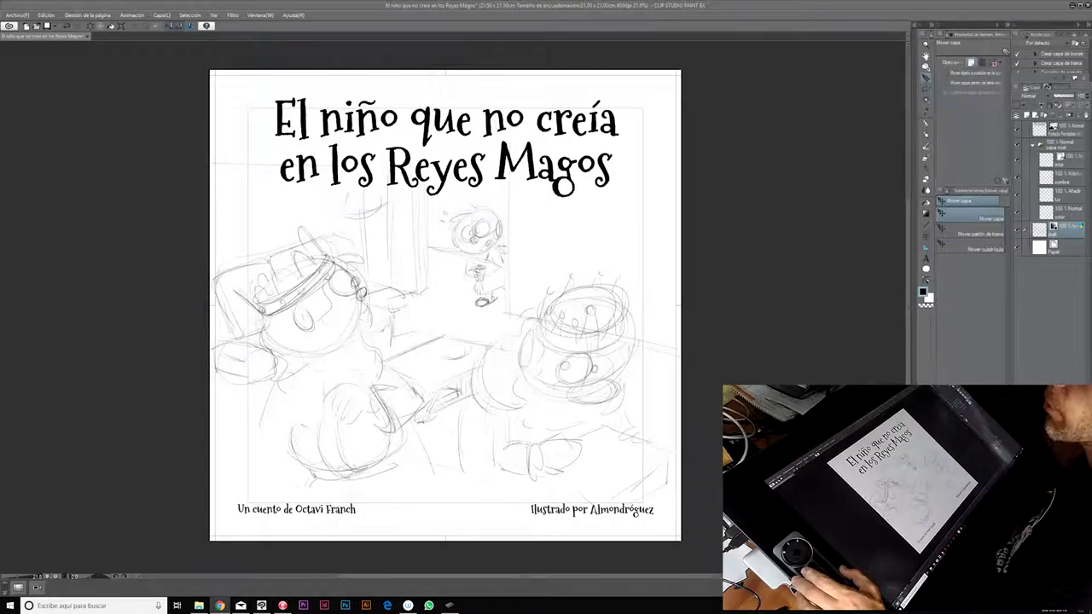
{"action": "key", "text": "p"}
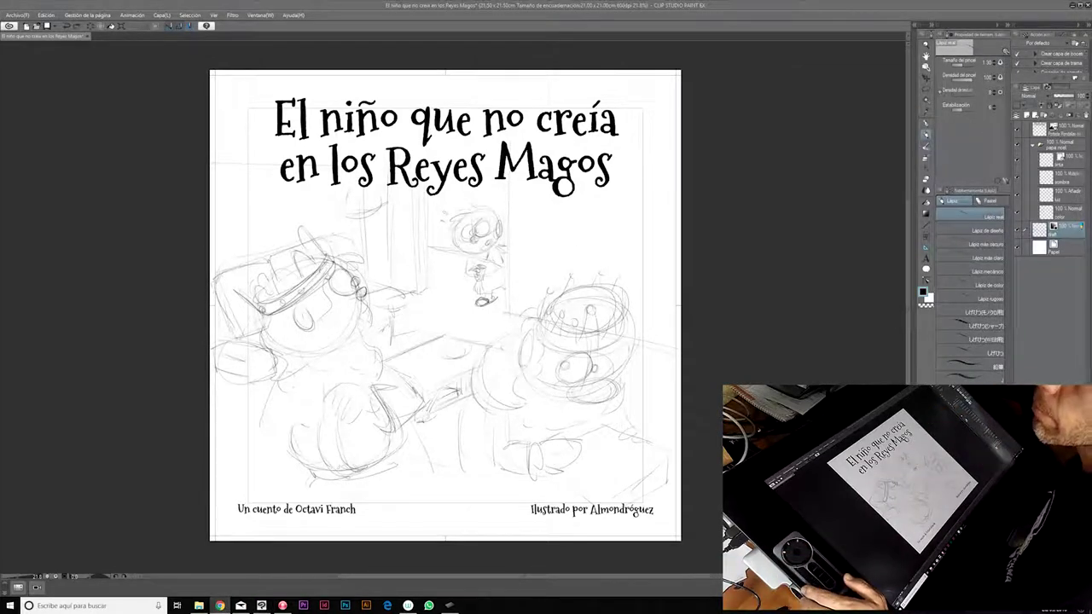
{"action": "mouse_move", "coordinate": [237, 186]}
{"action": "left_mouse_down"}
{"action": "mouse_move", "coordinate": [239, 241]}
{"action": "mouse_move", "coordinate": [274, 181]}
{"action": "mouse_move", "coordinate": [258, 215]}
{"action": "left_mouse_up"}
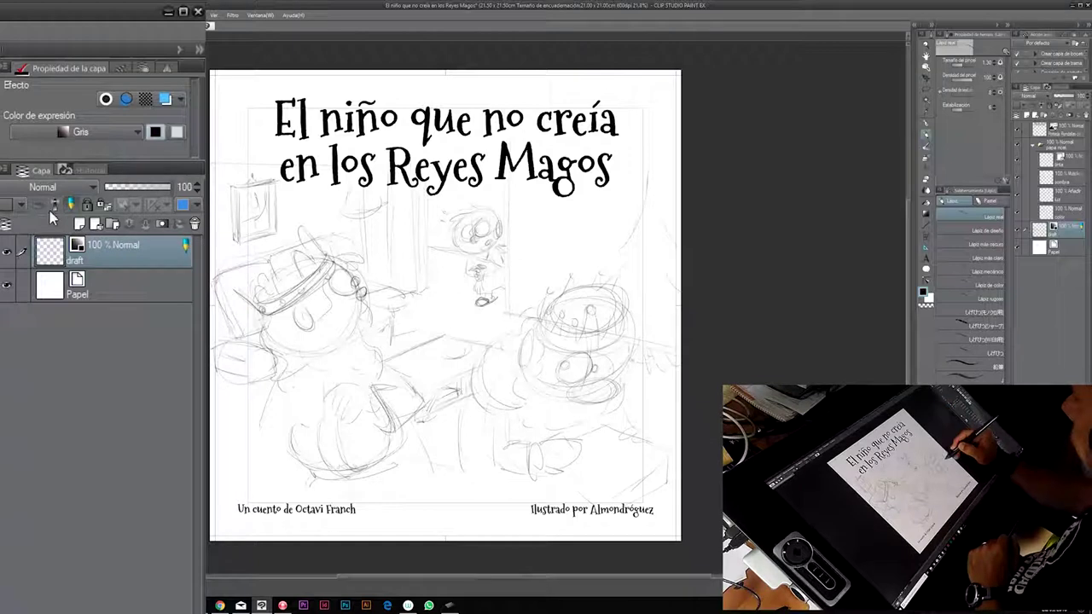
Add a new layer above the draft named 'color'
{"action": "left_click", "coordinate": [79, 224]}
{"action": "double_click", "coordinate": [165, 257]}
{"action": "type", "text": "color"}
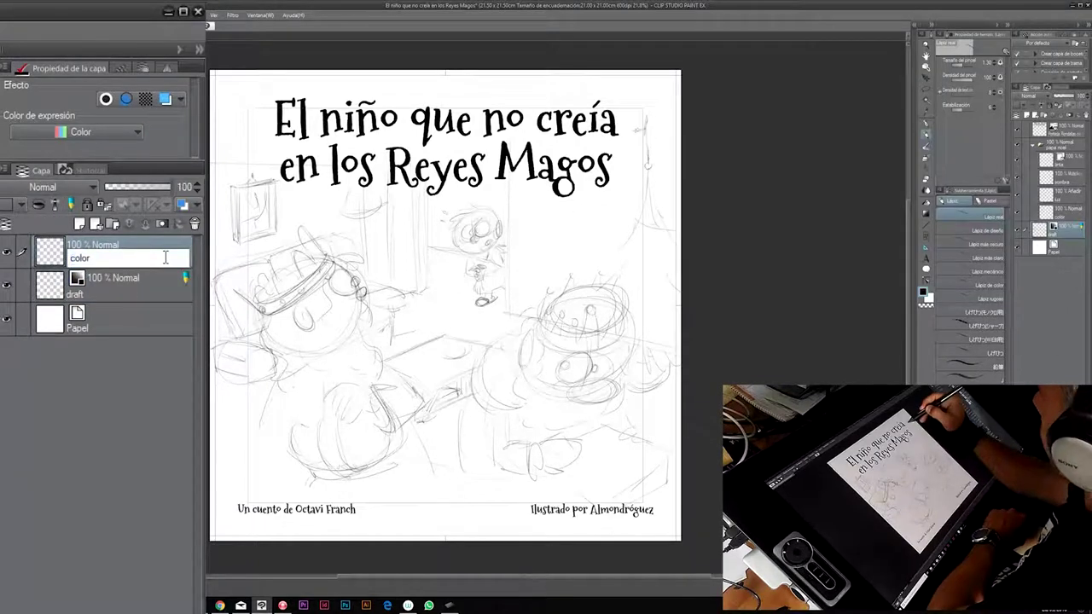
{"action": "key", "text": "Return"}
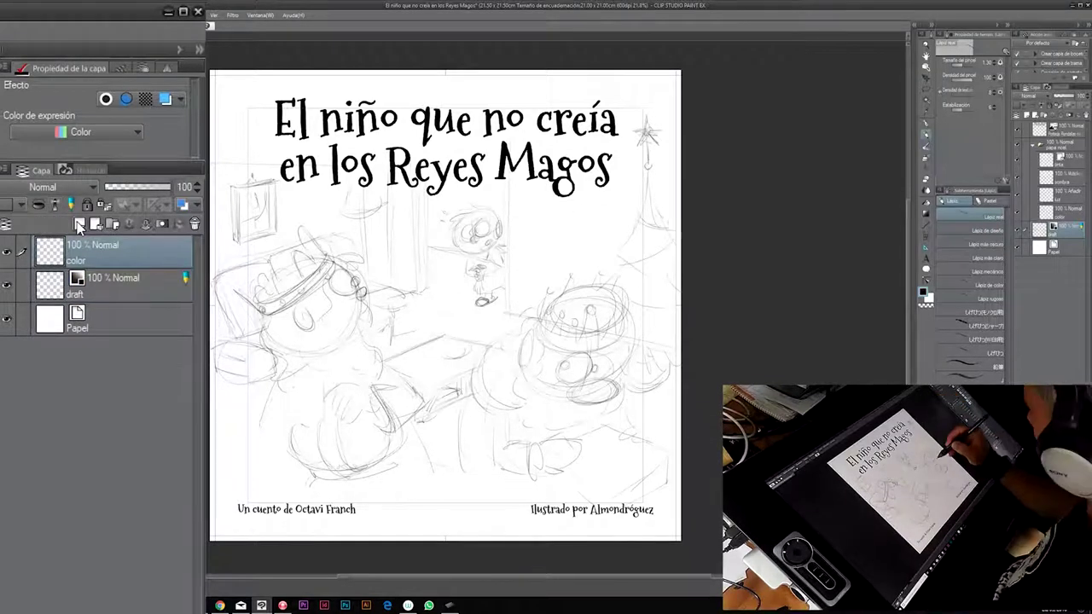
Add a layer named 'luz' and set its blend mode to Añadir
{"action": "left_click", "coordinate": [80, 224]}
{"action": "double_click", "coordinate": [81, 260]}
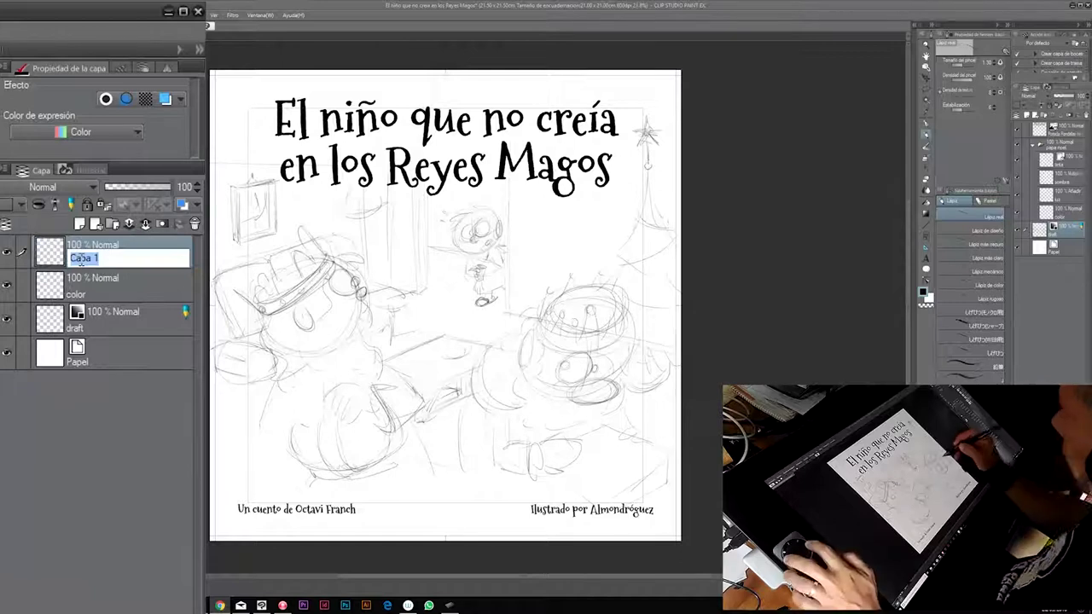
{"action": "type", "text": "luz"}
{"action": "key", "text": "Return"}
{"action": "key", "text": "p"}
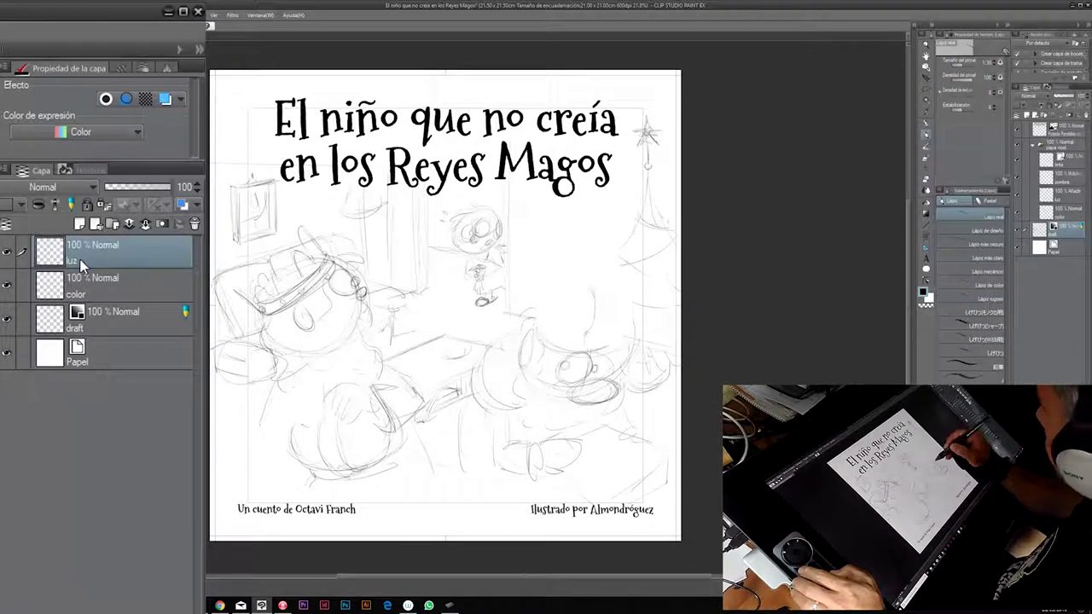
{"action": "left_click", "coordinate": [89, 184]}
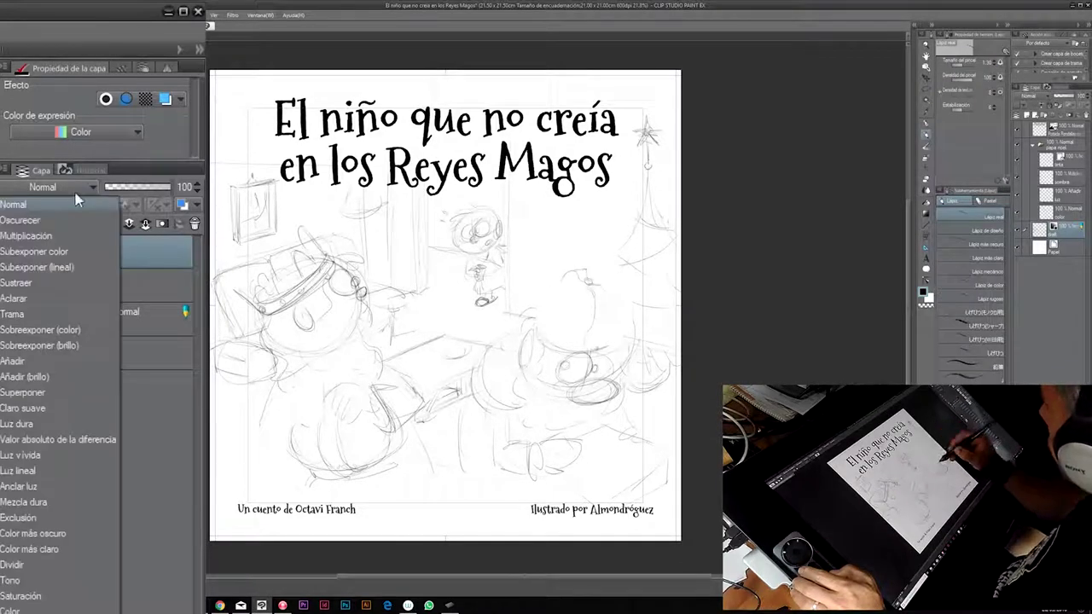
{"action": "left_click", "coordinate": [22, 360]}
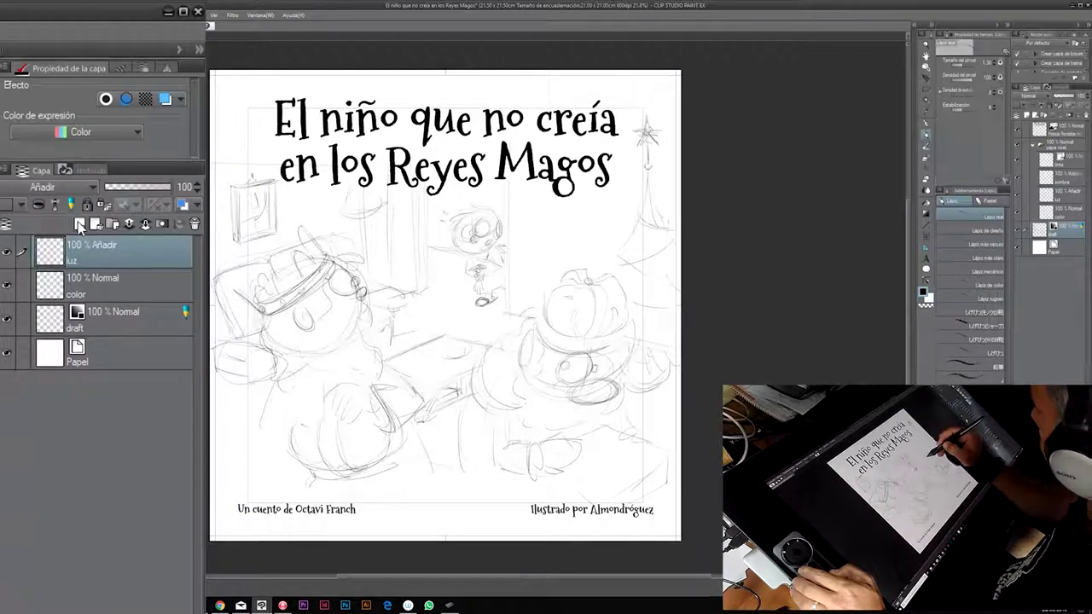
Add a Multiplicación 'sombras' layer, sketch the right king's glasses and beard, and add a vector layer
{"action": "left_click", "coordinate": [79, 225]}
{"action": "left_click_drag", "start_coordinate": [615, 383], "coordinate": [607, 386]}
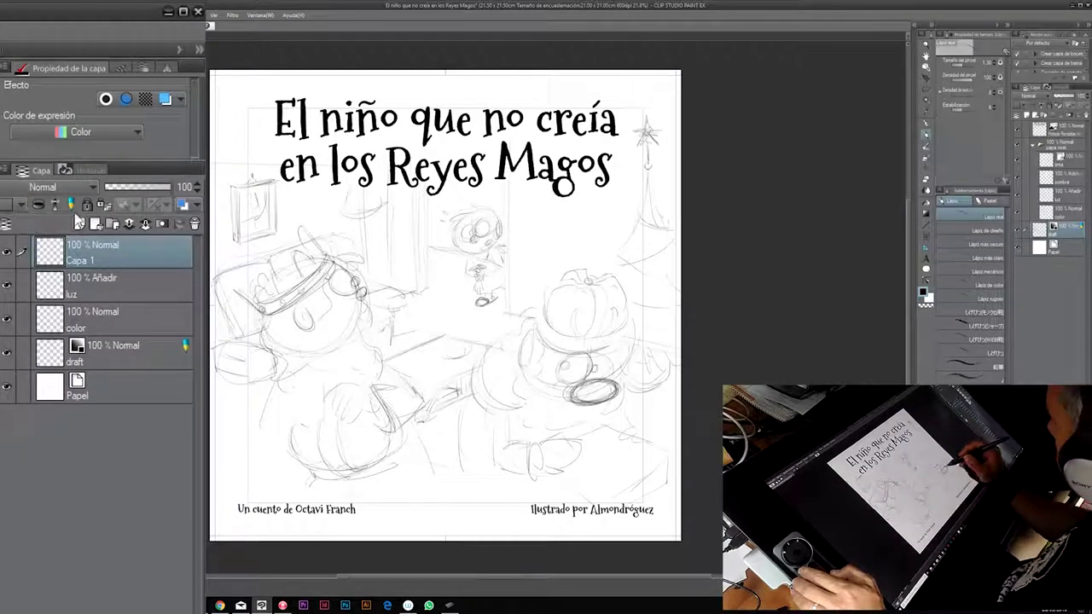
{"action": "double_click", "coordinate": [79, 260]}
{"action": "type", "text": "sombras"}
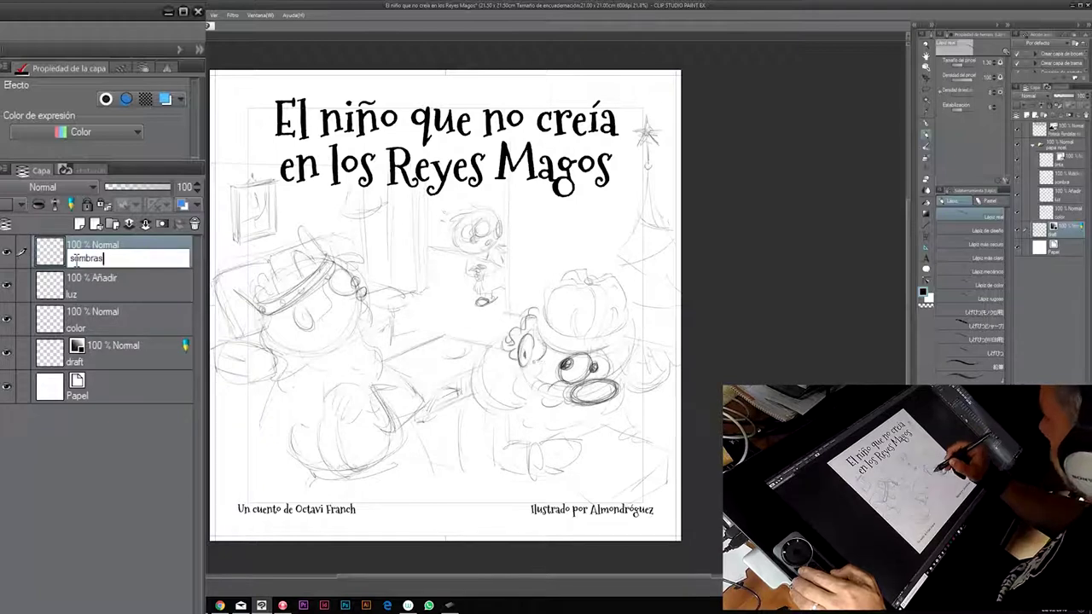
{"action": "mouse_move", "coordinate": [537, 362]}
{"action": "left_mouse_down"}
{"action": "mouse_move", "coordinate": [522, 382]}
{"action": "mouse_move", "coordinate": [554, 431]}
{"action": "left_mouse_up"}
{"action": "left_click_drag", "start_coordinate": [610, 353], "coordinate": [596, 373]}
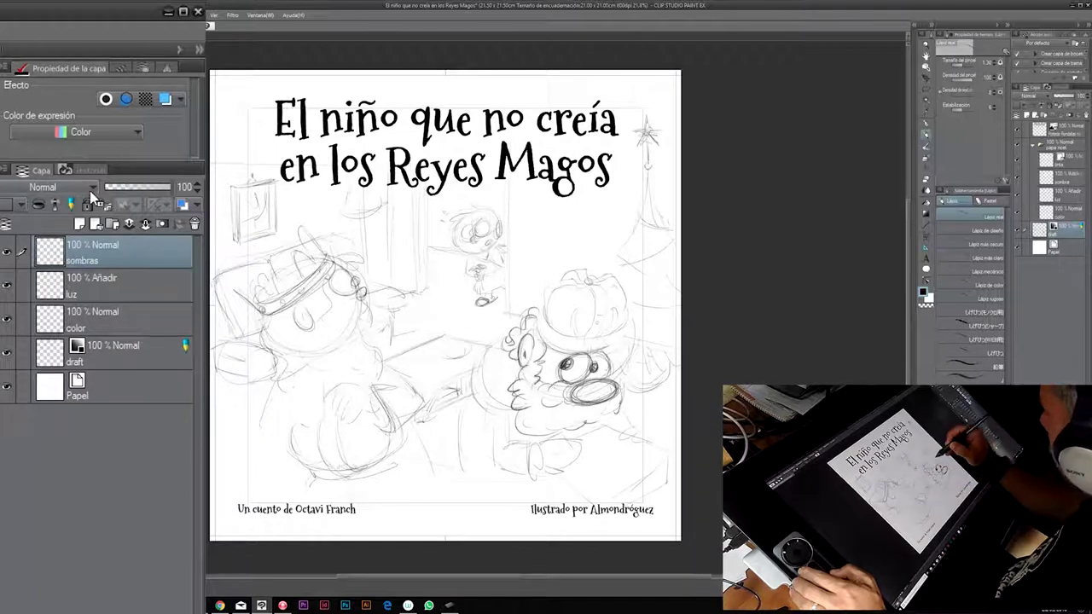
{"action": "left_click", "coordinate": [89, 187]}
{"action": "left_click", "coordinate": [45, 235]}
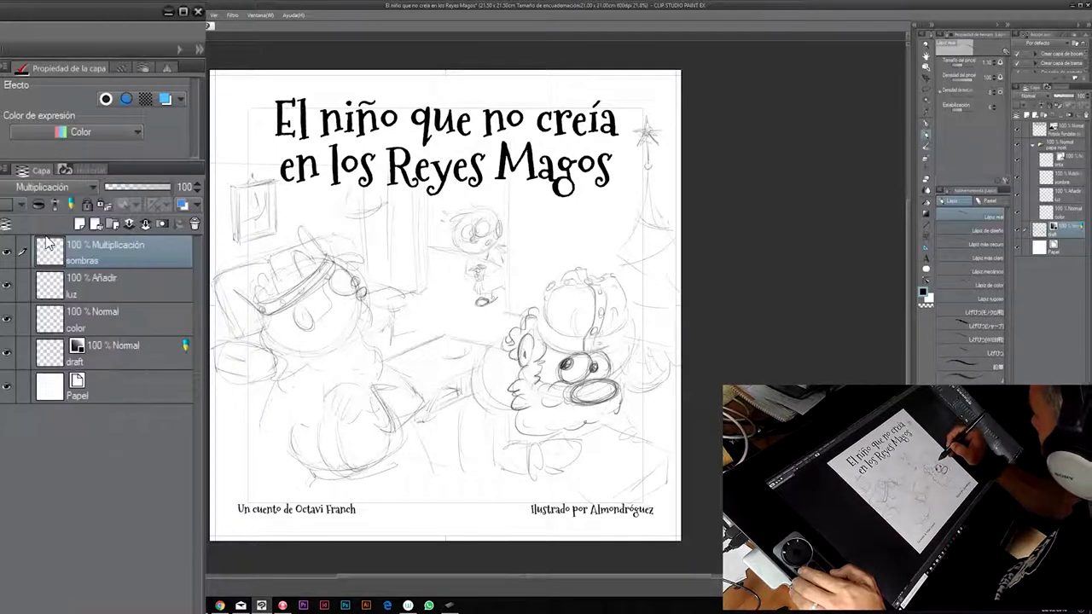
{"action": "left_click", "coordinate": [97, 226]}
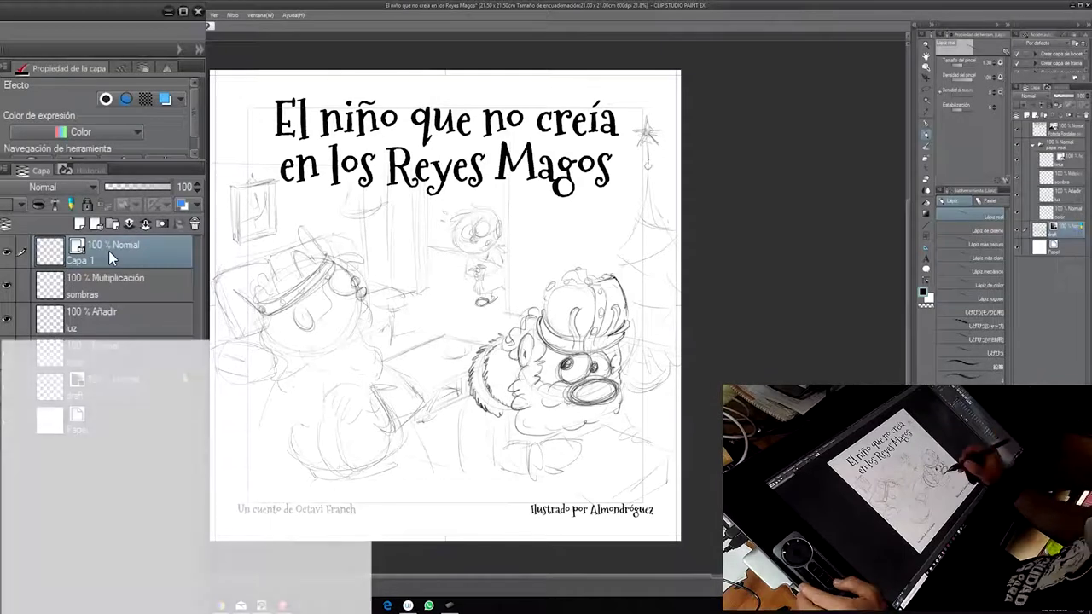
Rename the vector layer 'tinta' and select it for inking
{"action": "double_click", "coordinate": [102, 258]}
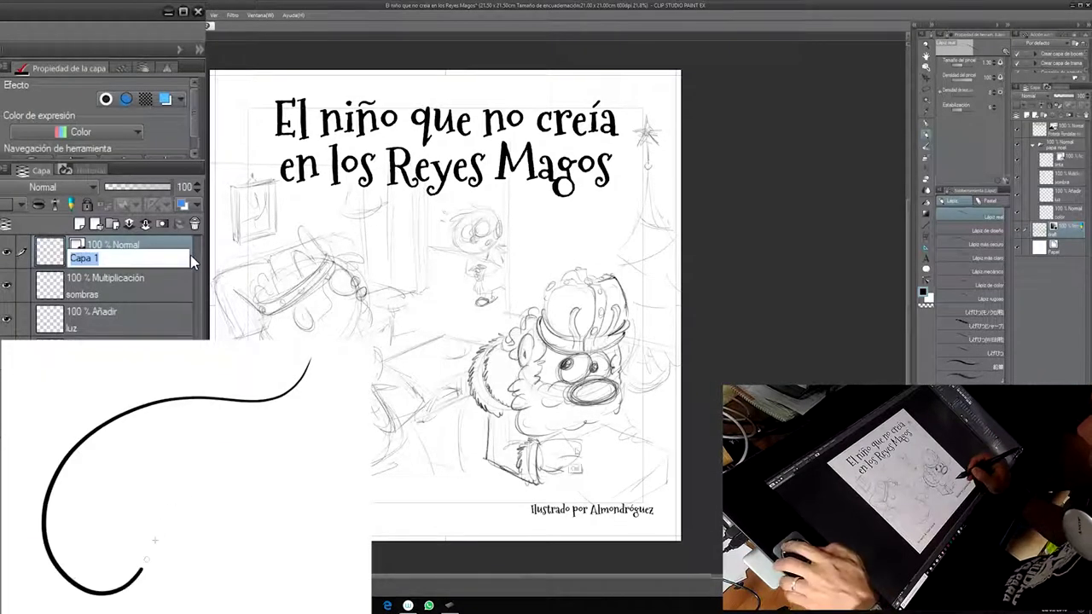
{"action": "type", "text": "tinta"}
{"action": "key", "text": "Return"}
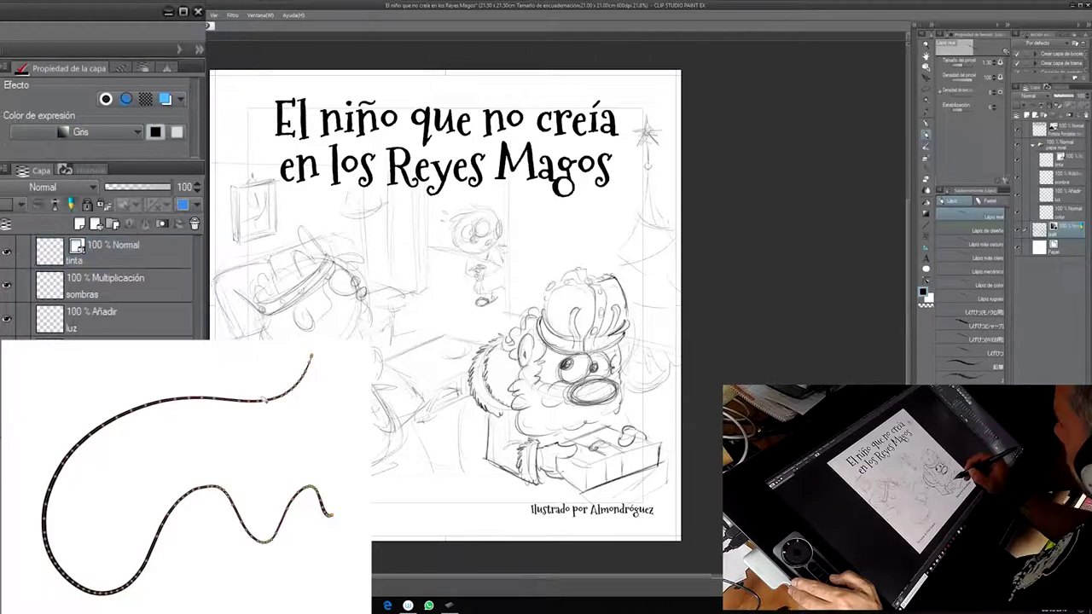
{"action": "left_click", "coordinate": [115, 248]}
Ink the left king's glasses, face, hair, beard and hand, then add another layer
{"action": "mouse_move", "coordinate": [332, 274]}
{"action": "left_mouse_down"}
{"action": "mouse_move", "coordinate": [363, 290]}
{"action": "mouse_move", "coordinate": [337, 317]}
{"action": "mouse_move", "coordinate": [361, 334]}
{"action": "mouse_move", "coordinate": [294, 337]}
{"action": "left_mouse_up"}
{"action": "left_click_drag", "start_coordinate": [358, 294], "coordinate": [380, 375]}
{"action": "left_click_drag", "start_coordinate": [265, 316], "coordinate": [307, 358]}
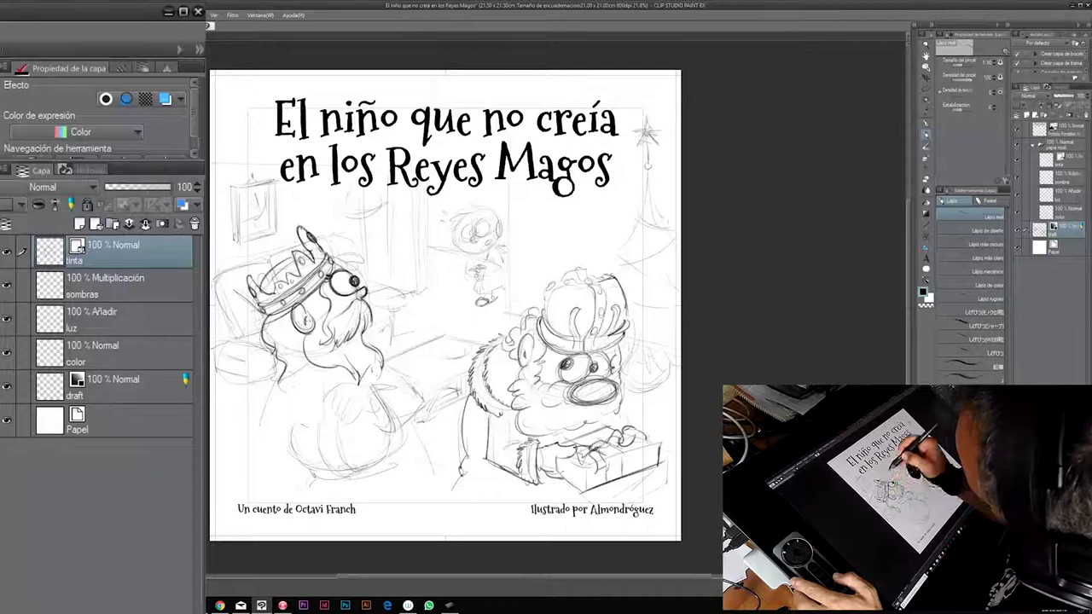
{"action": "mouse_move", "coordinate": [337, 389]}
{"action": "left_mouse_down"}
{"action": "mouse_move", "coordinate": [367, 409]}
{"action": "mouse_move", "coordinate": [418, 405]}
{"action": "left_mouse_up"}
{"action": "left_click", "coordinate": [79, 224]}
{"action": "double_click", "coordinate": [90, 257]}
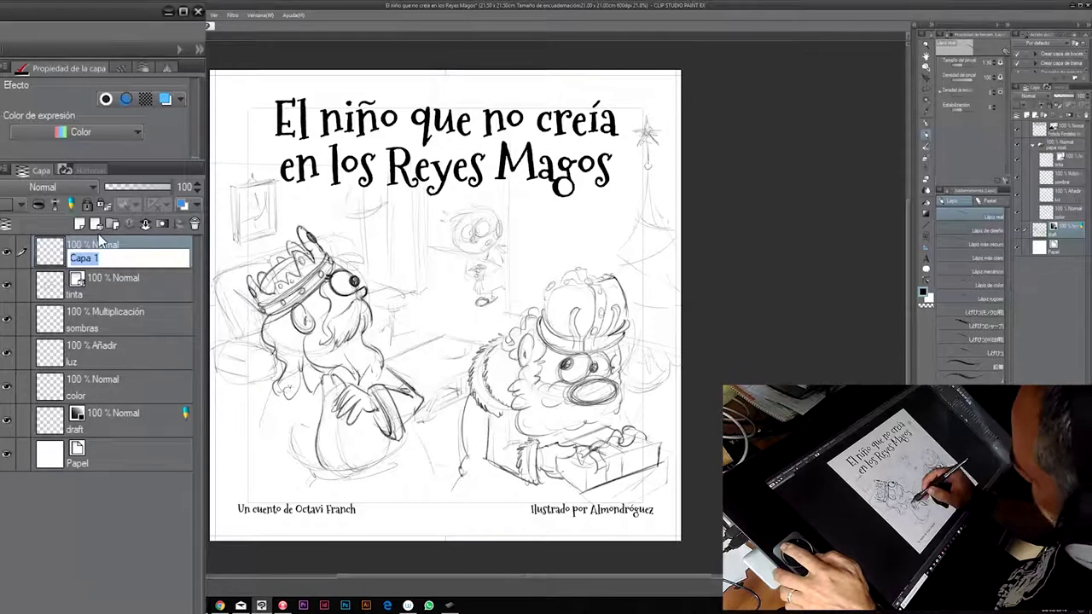
Name the new layer 'efecto' and create a folder named 'personajillo perro/hombre con bigote'
{"action": "type", "text": "efecto"}
{"action": "key", "text": "Return"}
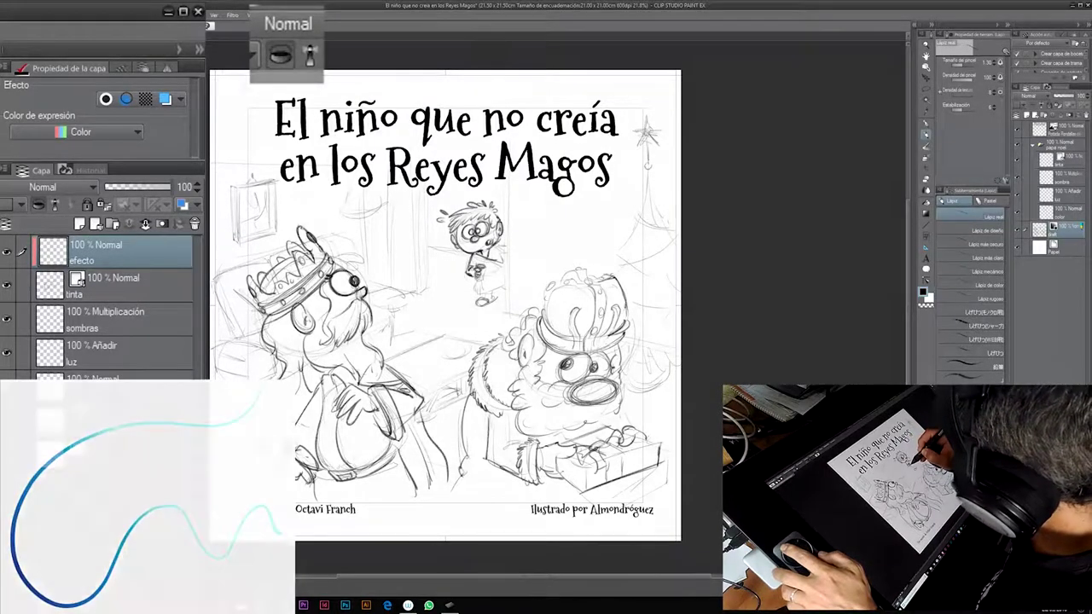
{"action": "left_click", "coordinate": [112, 224]}
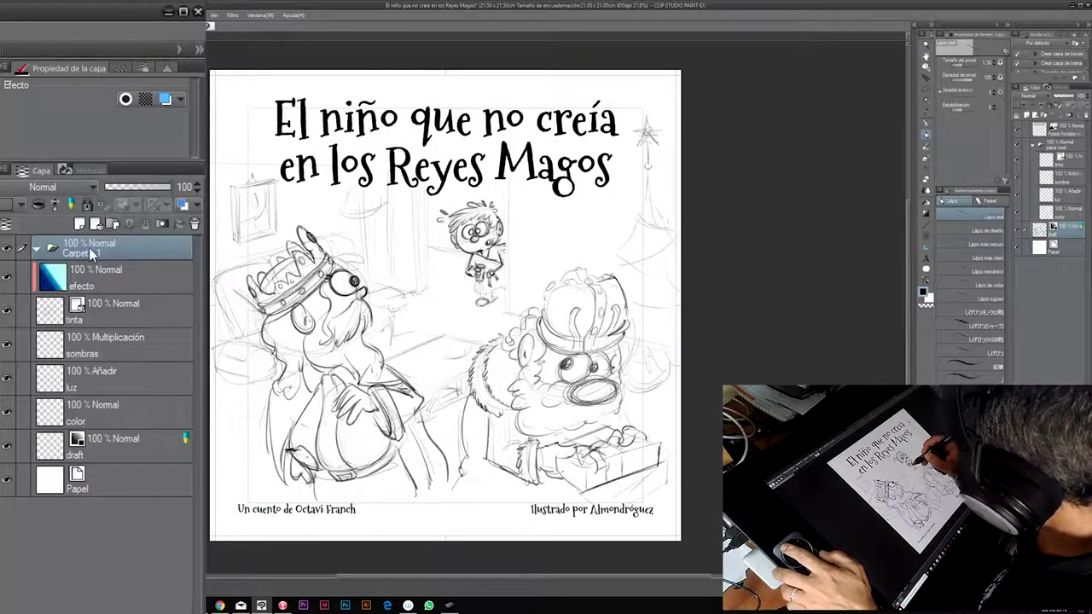
{"action": "double_click", "coordinate": [85, 252]}
{"action": "type", "text": "personaji"}
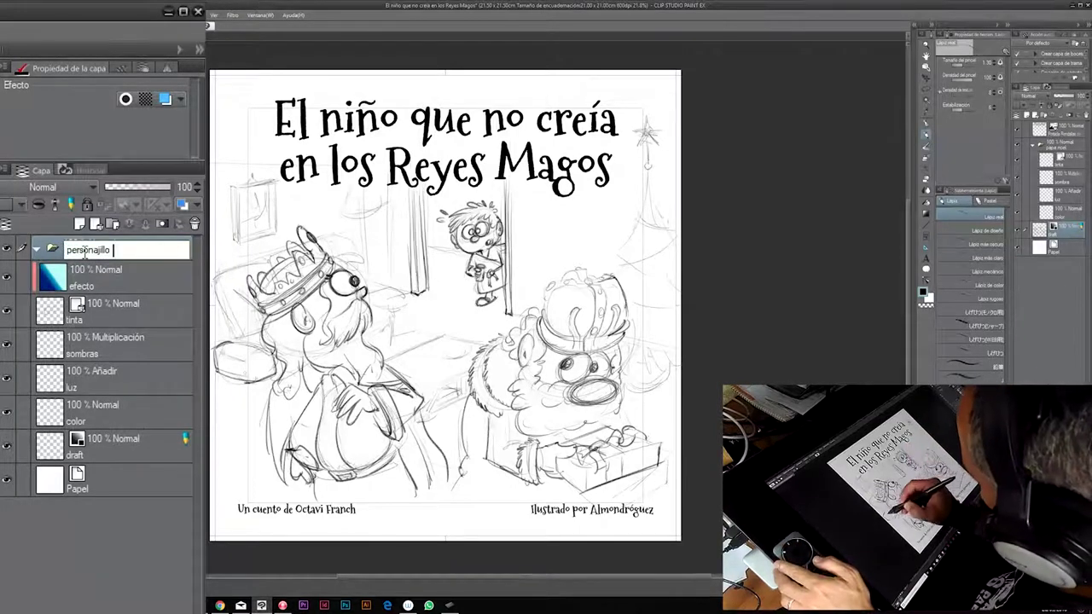
{"action": "type", "text": " llo perro/hombr"}
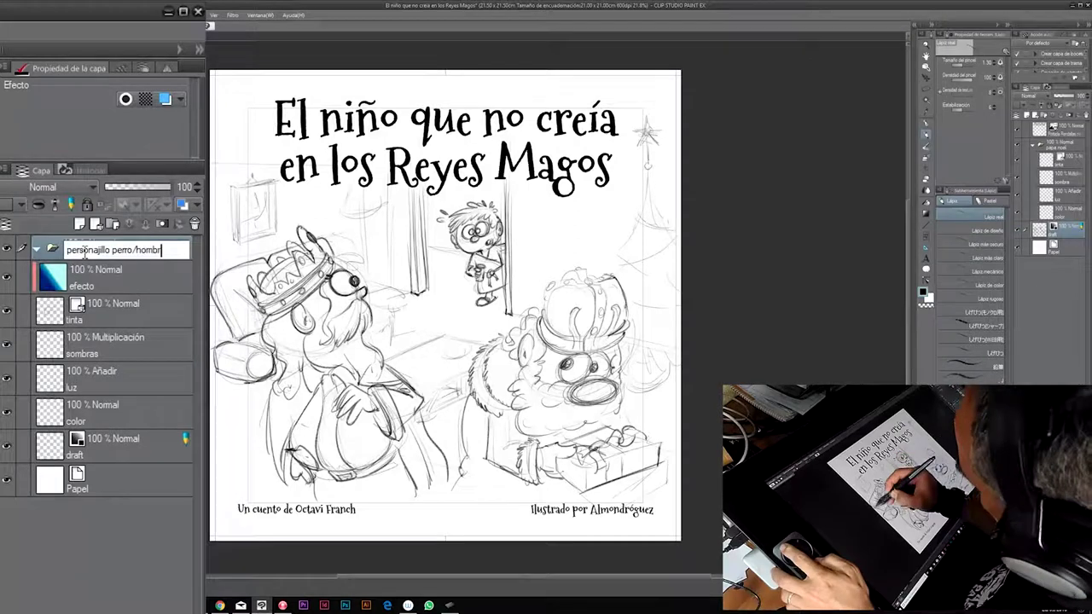
{"action": "type", "text": "e con bigote"}
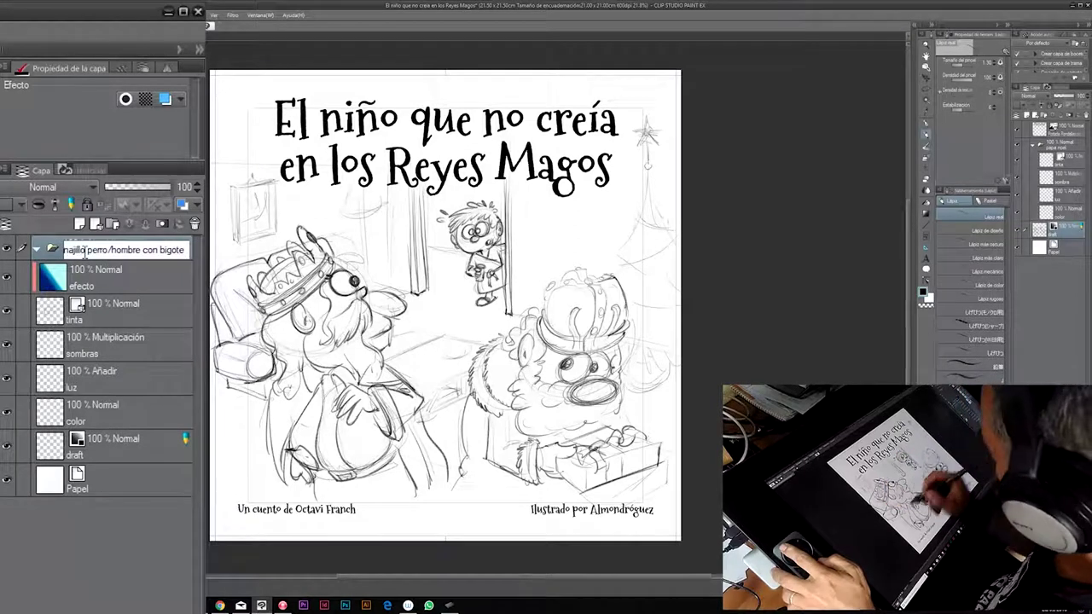
{"action": "key", "text": "Return"}
Move the layers efecto through color into the folder and collapse it
{"action": "left_click", "coordinate": [86, 280]}
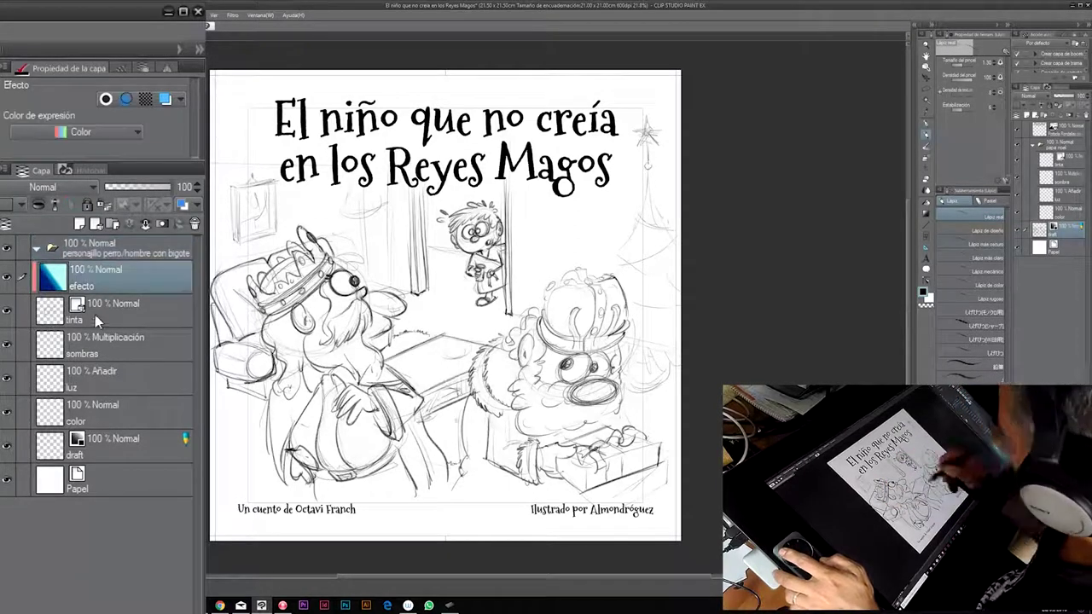
{"action": "left_click", "coordinate": [109, 413], "text": "shift"}
{"action": "left_click_drag", "start_coordinate": [114, 291], "coordinate": [38, 249]}
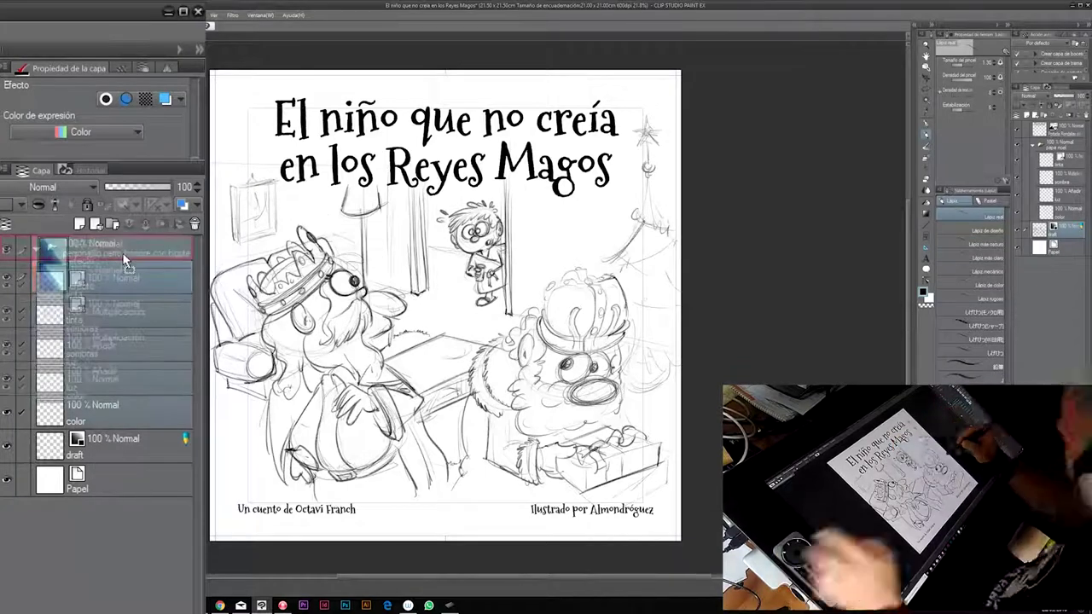
{"action": "left_click", "coordinate": [38, 248]}
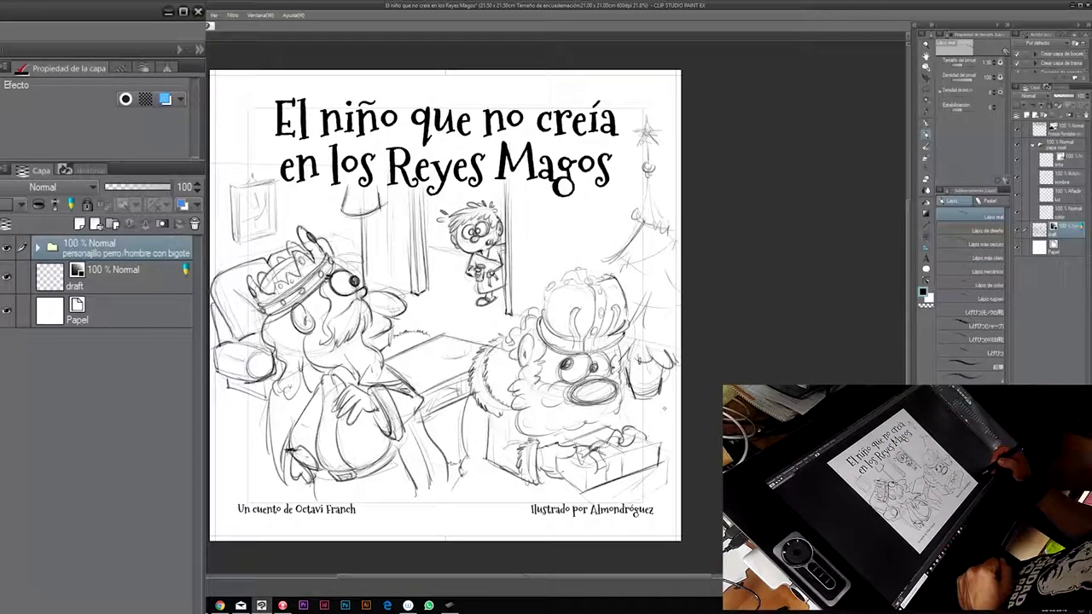
Move the illustrator credit up under the title and the author credit above it
{"action": "left_click", "coordinate": [1058, 128]}
{"action": "key", "text": "k"}
{"action": "left_click_drag", "start_coordinate": [592, 510], "coordinate": [578, 211]}
{"action": "left_click_drag", "start_coordinate": [296, 509], "coordinate": [325, 89]}
{"action": "key", "text": "m"}
{"action": "left_click_drag", "start_coordinate": [512, 203], "coordinate": [513, 227]}
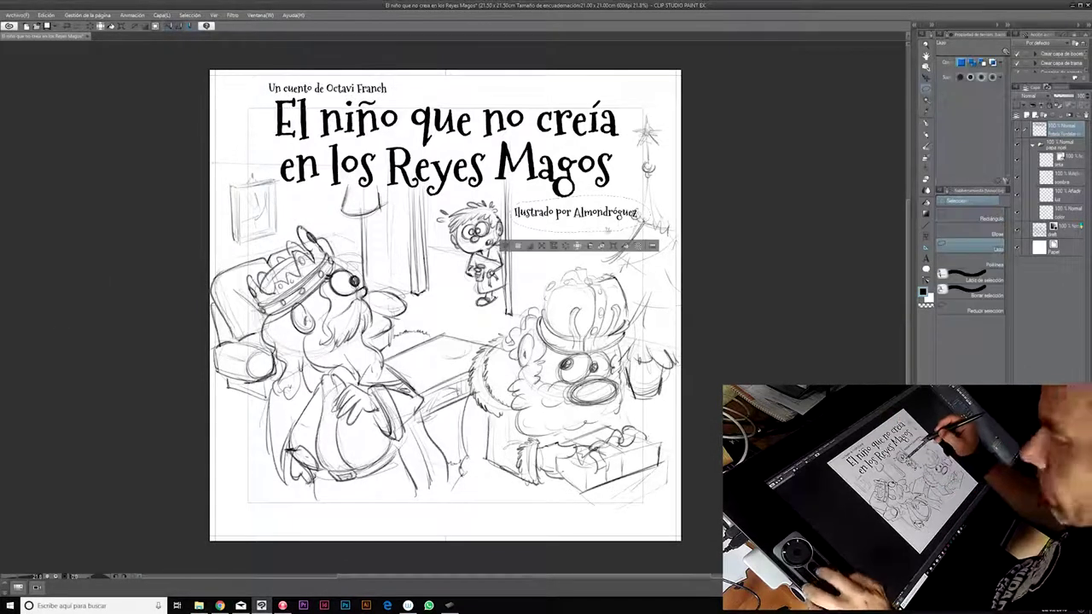
{"action": "key", "text": "k"}
{"action": "key", "text": "ctrl+d"}
Shift the draft sketch down, nudge the title, and pencil a glass and plate bottom-left
{"action": "left_click", "coordinate": [1058, 228]}
{"action": "left_click_drag", "start_coordinate": [443, 341], "coordinate": [442, 371]}
{"action": "left_click", "coordinate": [1057, 128]}
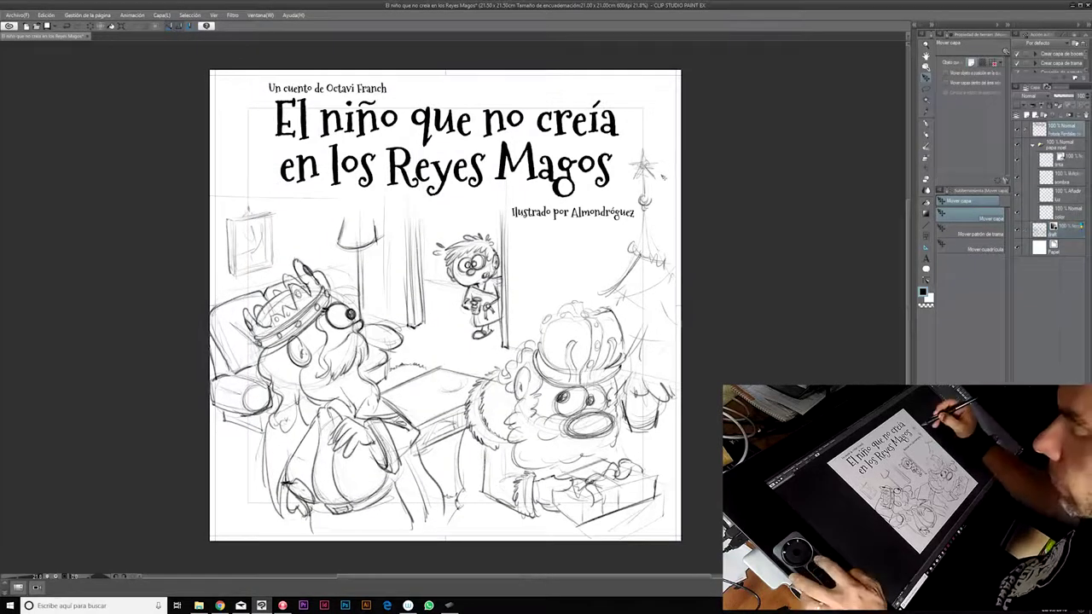
{"action": "left_click_drag", "start_coordinate": [443, 140], "coordinate": [440, 147]}
{"action": "key", "text": "p"}
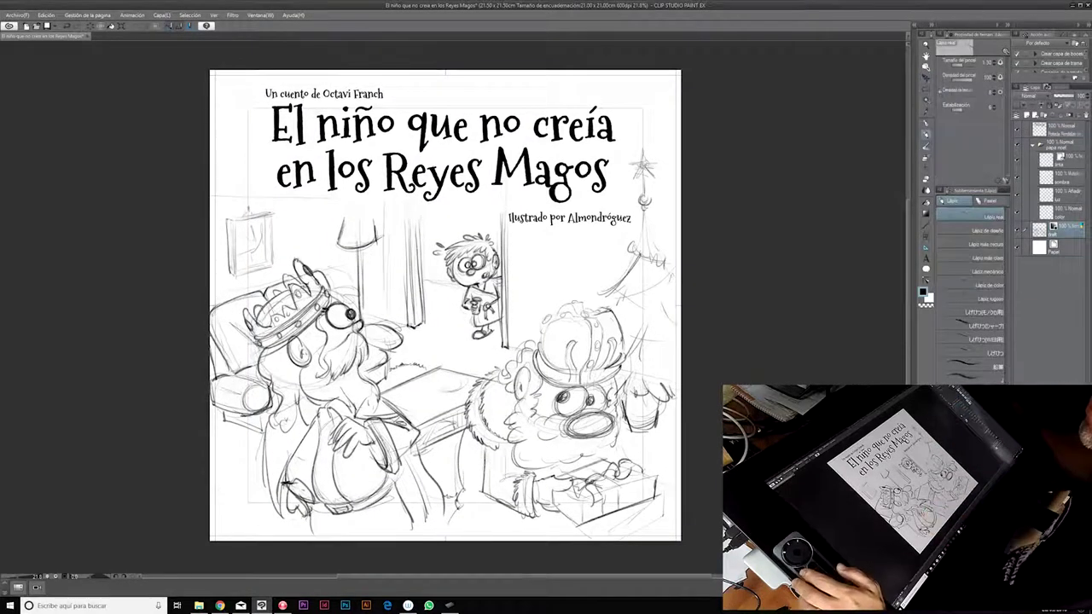
{"action": "key", "text": "p"}
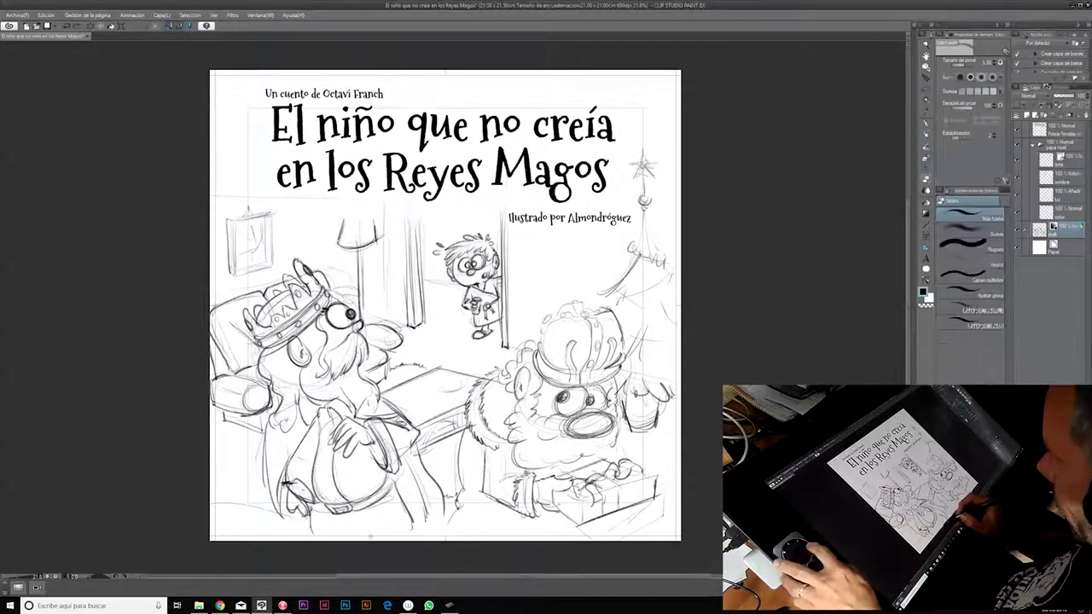
{"action": "key", "text": "p"}
{"action": "mouse_move", "coordinate": [229, 483]}
{"action": "left_mouse_down"}
{"action": "mouse_move", "coordinate": [247, 510]}
{"action": "mouse_move", "coordinate": [345, 522]}
{"action": "mouse_move", "coordinate": [329, 519]}
{"action": "left_mouse_up"}
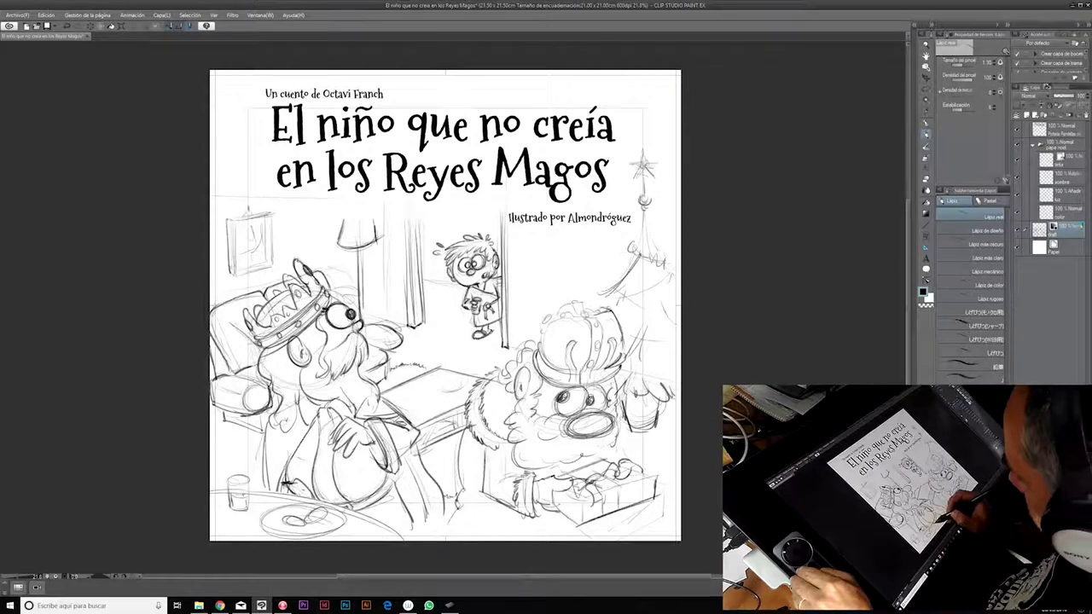